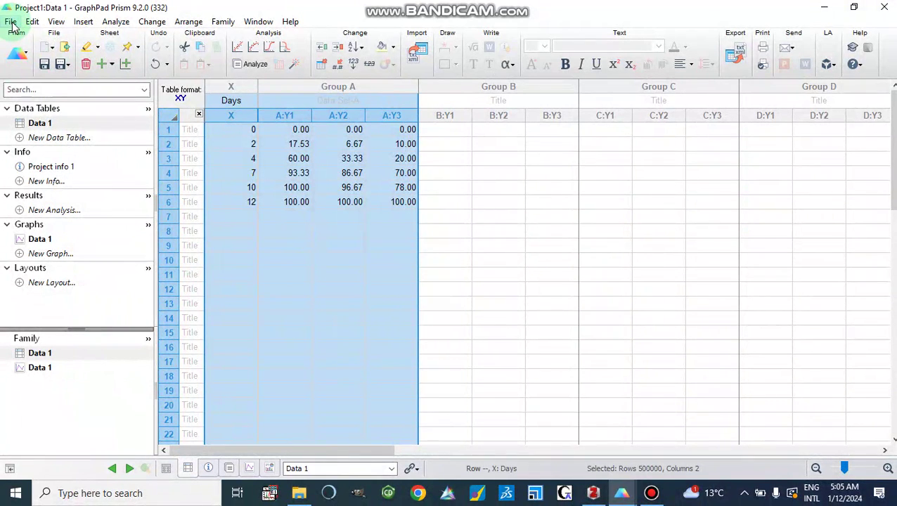
# Create a new project with an XY table holding 3 replicate Y values in side-by-side subcolumns, and return to Project1's data table.
pyautogui.click(11, 22)
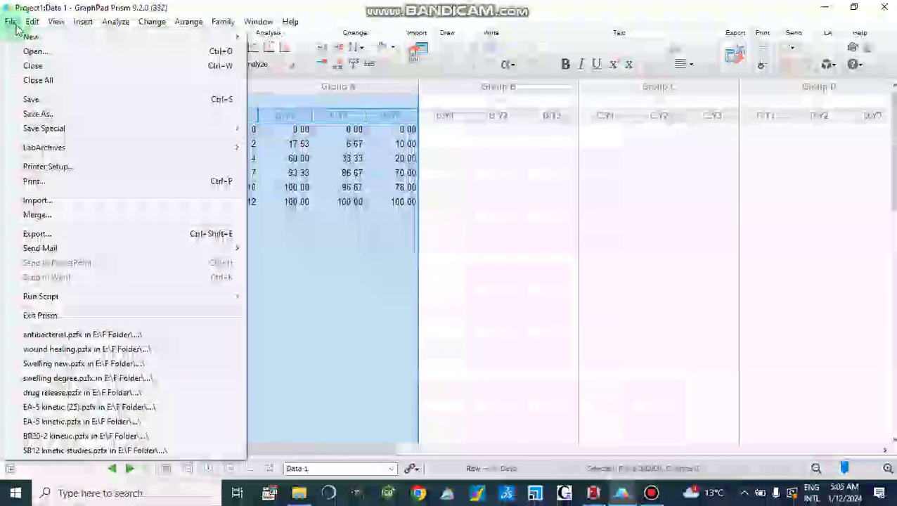
pyautogui.moveTo(32, 43)
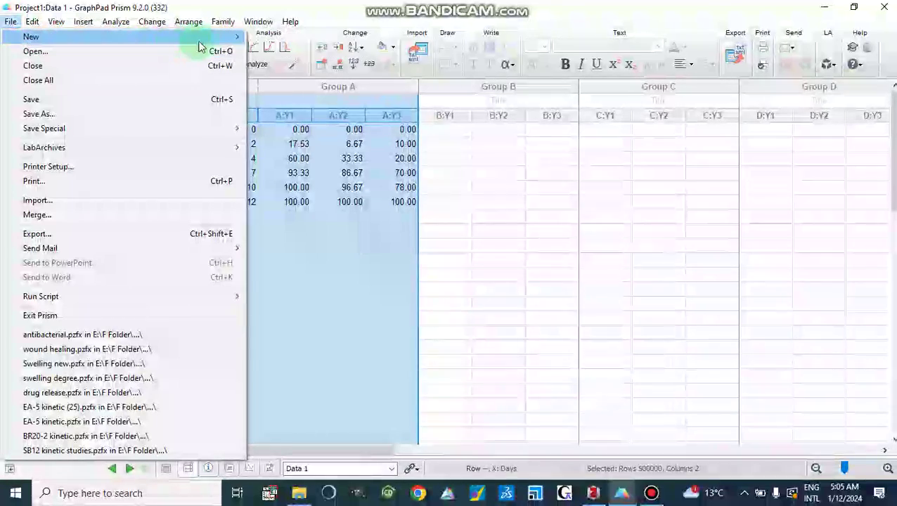
pyautogui.click(281, 37)
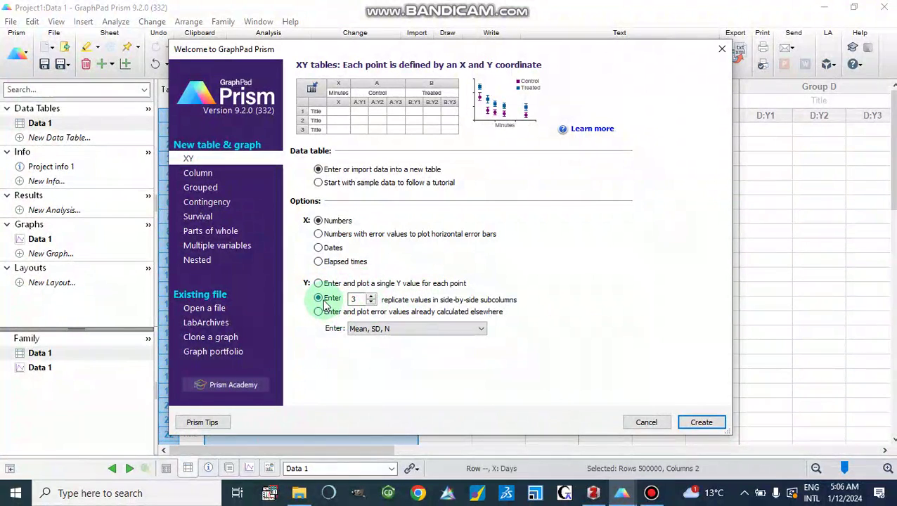
pyautogui.click(372, 299)
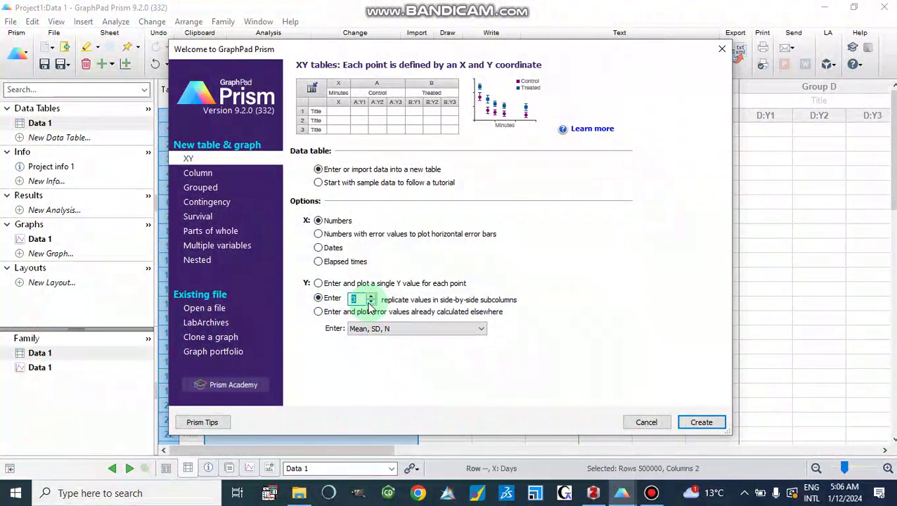
pyautogui.click(685, 424)
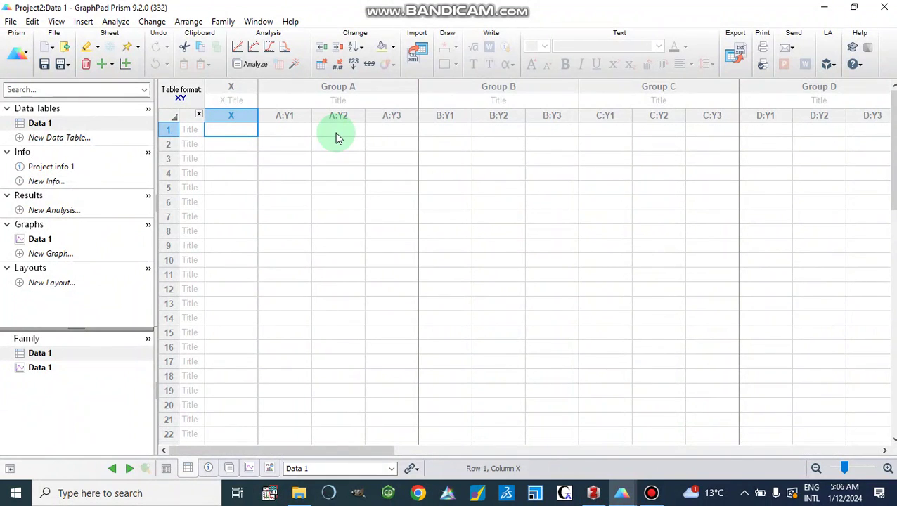
pyautogui.click(821, 9)
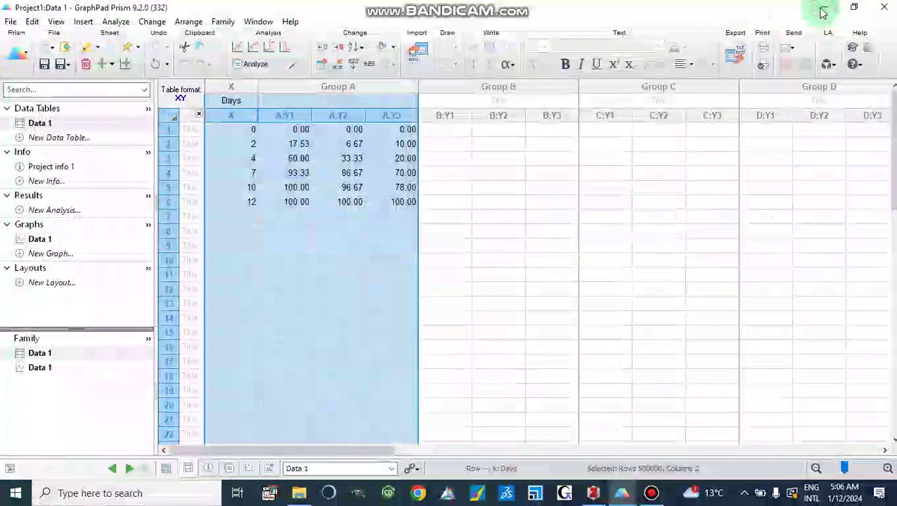
# Title the Group A data set "Wound Healing" in the Data 1 table.
pyautogui.click(280, 250)
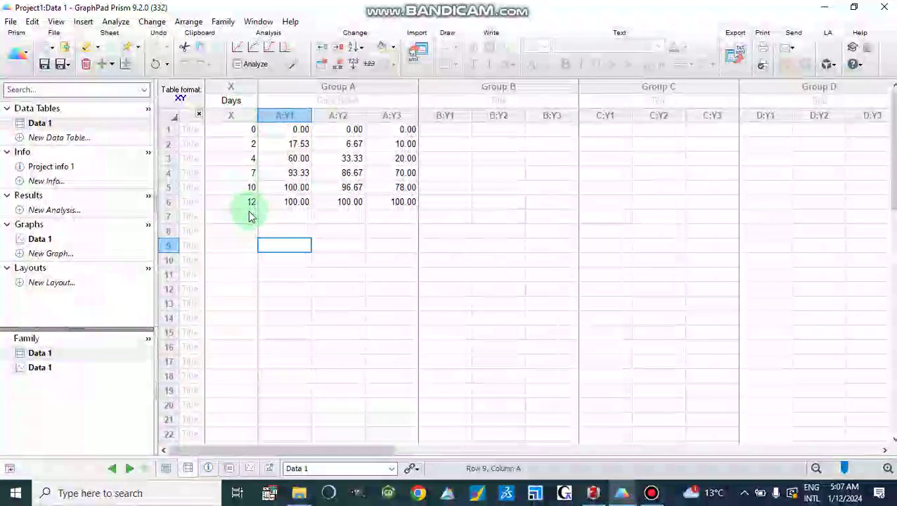
pyautogui.click(336, 103)
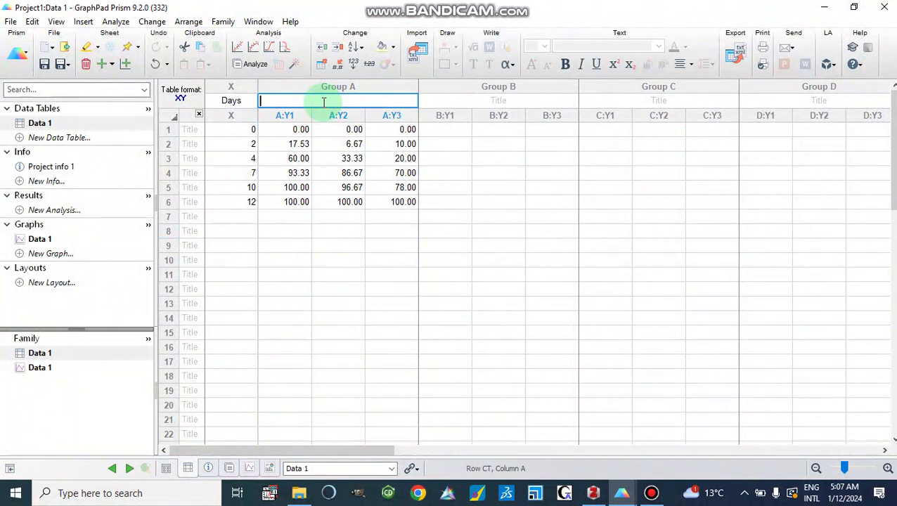
pyautogui.write('Wo')
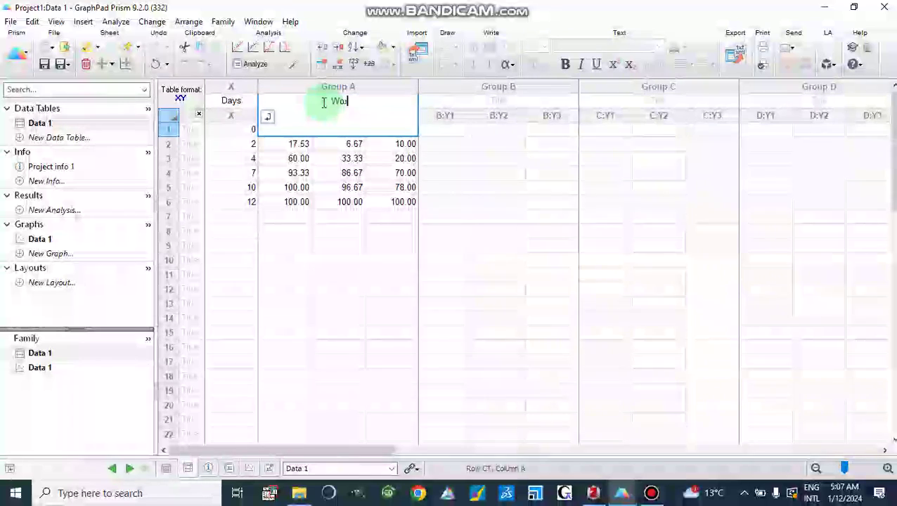
pyautogui.write('und Healing')
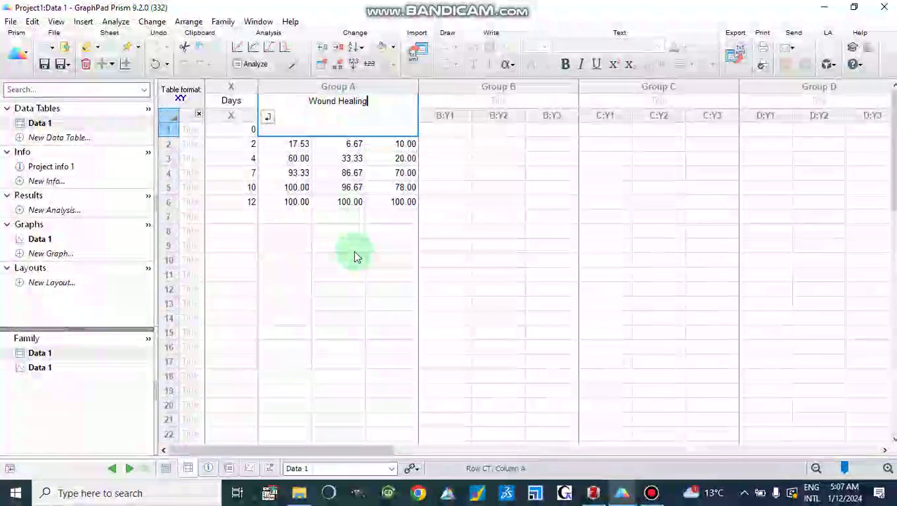
pyautogui.click(354, 251)
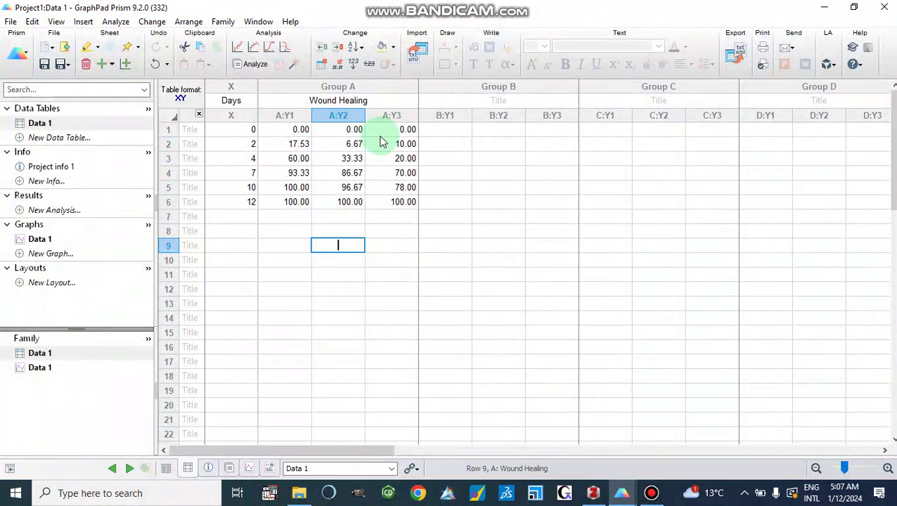
pyautogui.click(377, 280)
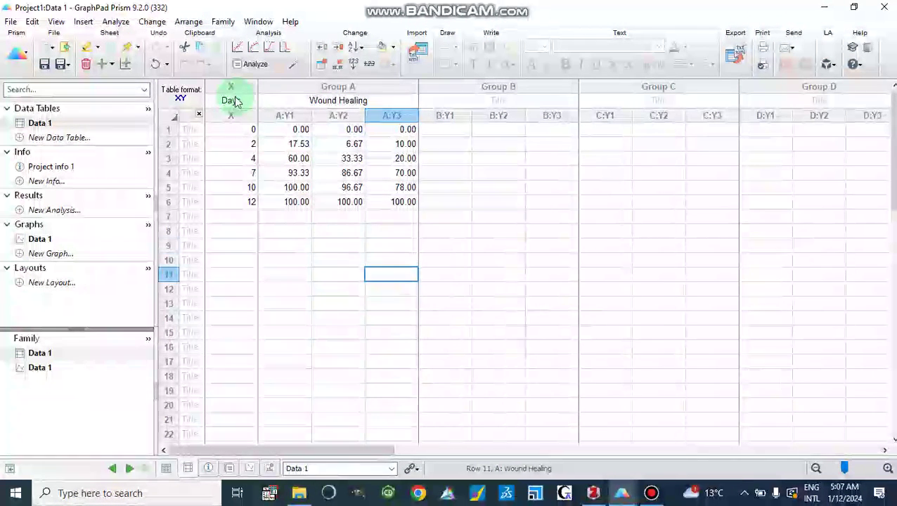
pyautogui.click(295, 295)
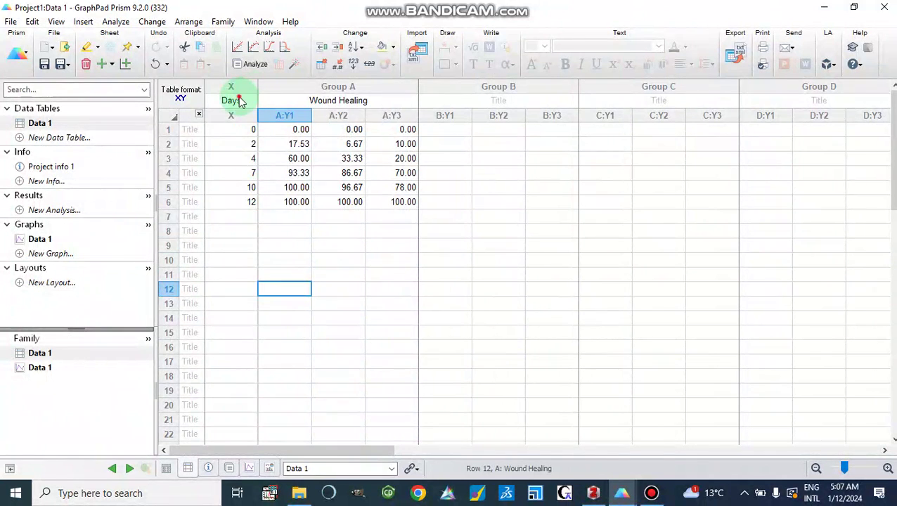
# Select the Days and Wound Healing data together with the data set title, down to row 9.
pyautogui.moveTo(239, 100)
pyautogui.mouseDown()
pyautogui.moveTo(400, 140)
pyautogui.moveTo(394, 247)
pyautogui.mouseUp()
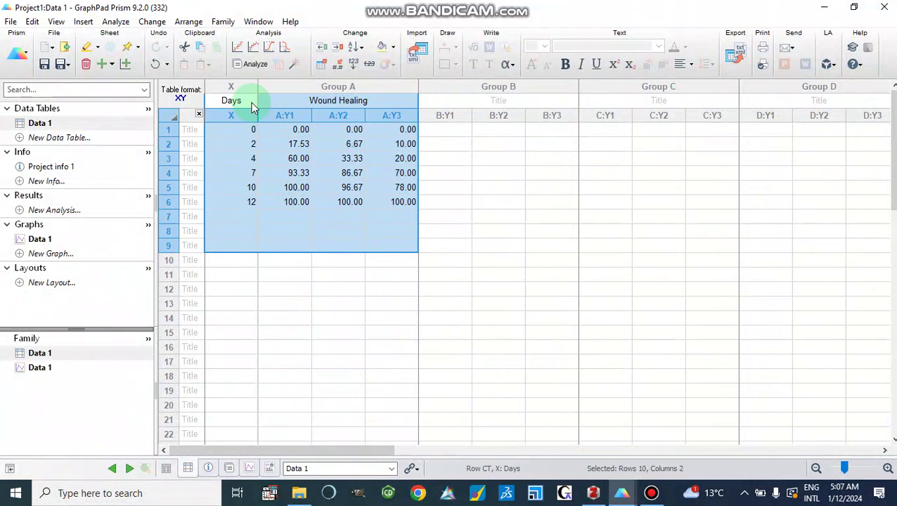
pyautogui.click(114, 21)
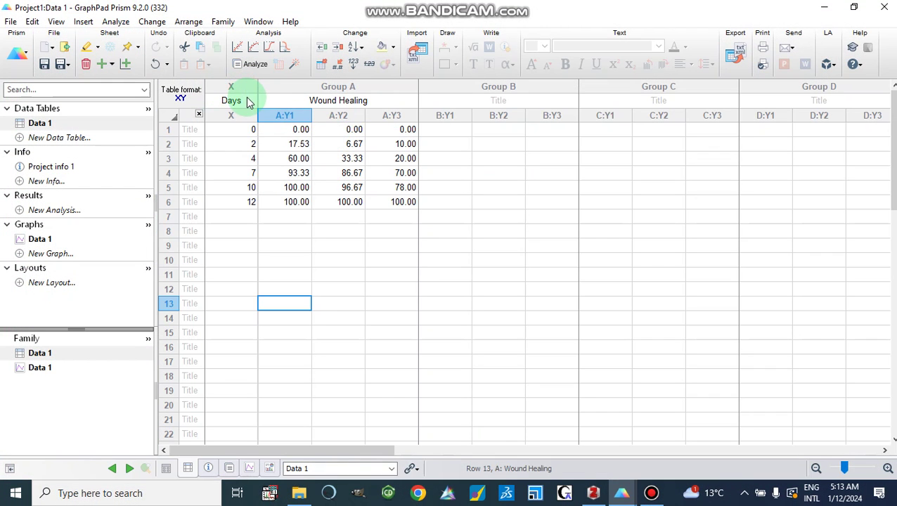
pyautogui.moveTo(246, 99); pyautogui.dragTo(378, 247)
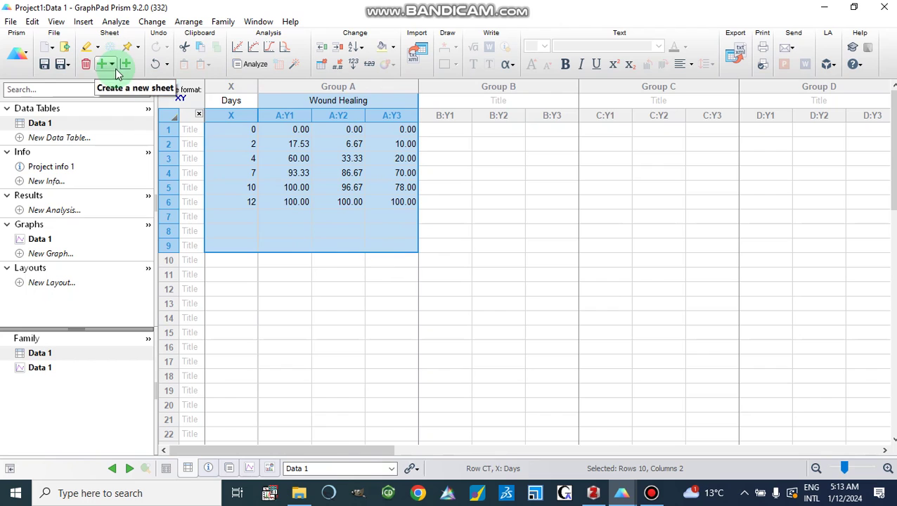
pyautogui.click(112, 22)
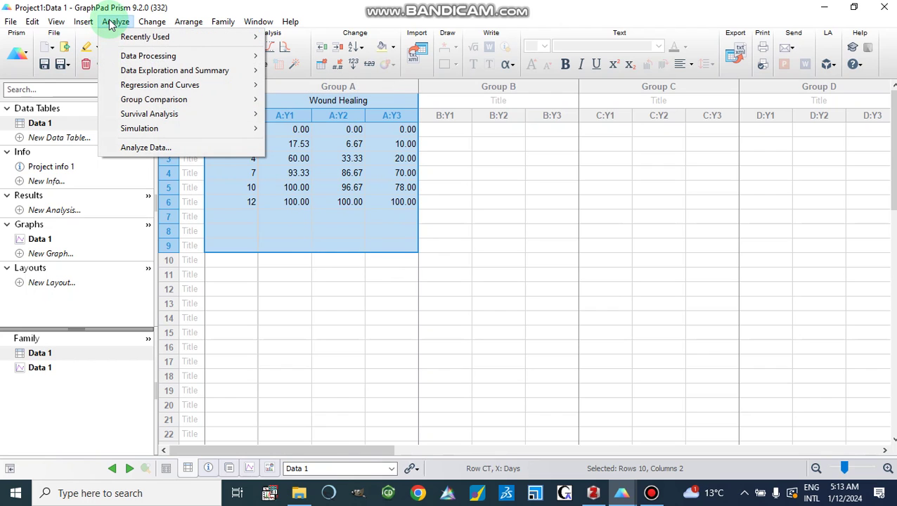
pyautogui.moveTo(237, 42)
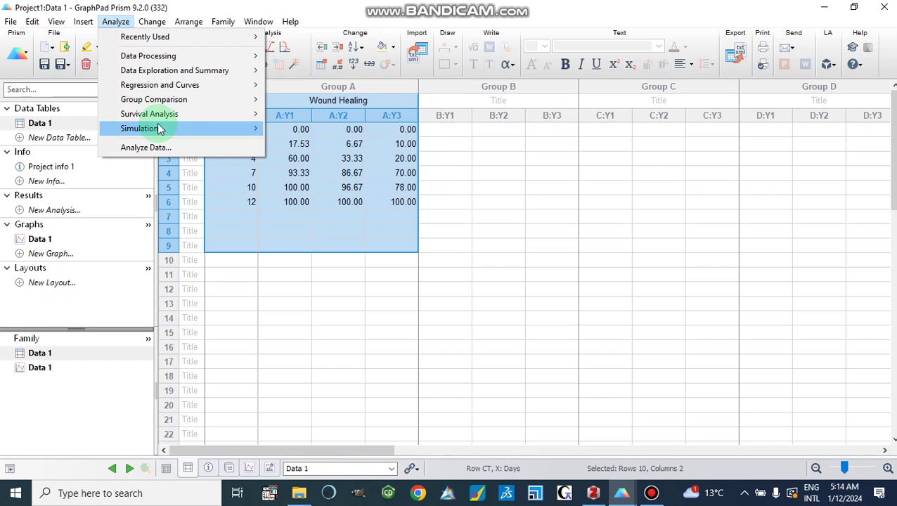
pyautogui.click(148, 156)
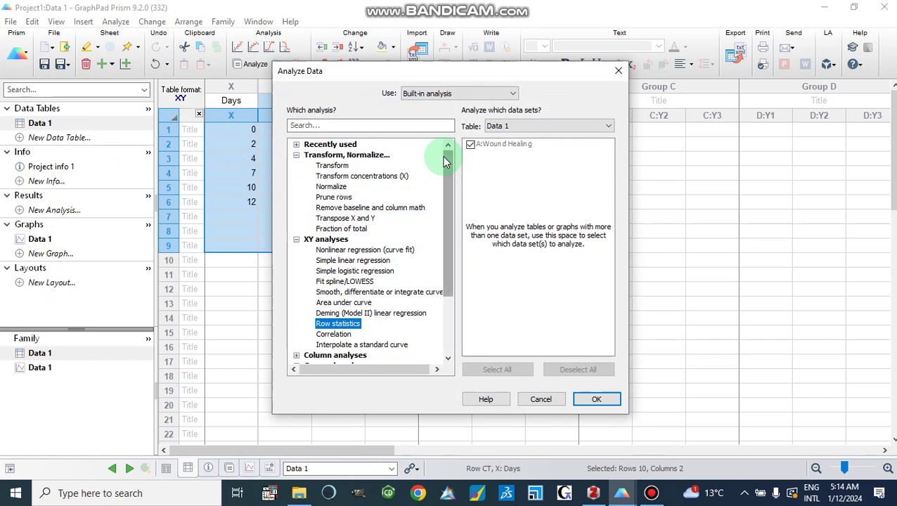
pyautogui.click(618, 70)
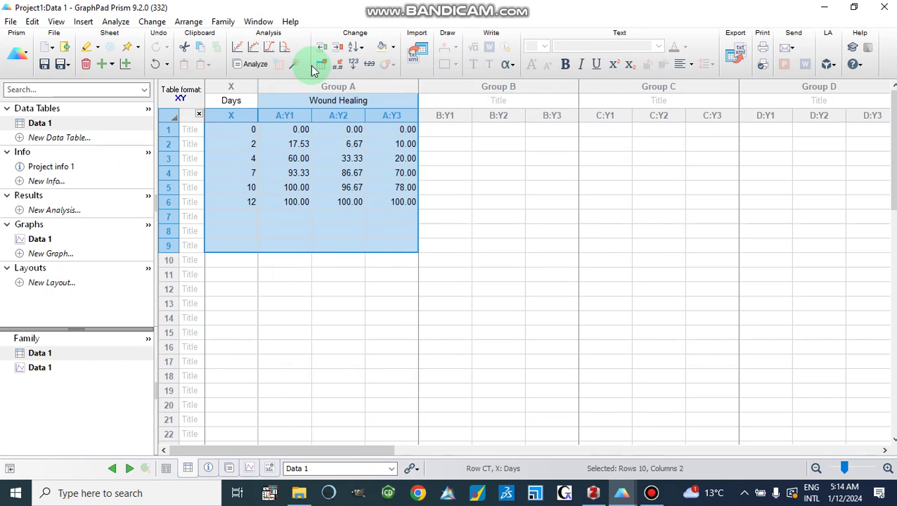
# Start a Row statistics analysis on the Wound Healing data set of Data 1.
pyautogui.click(253, 64)
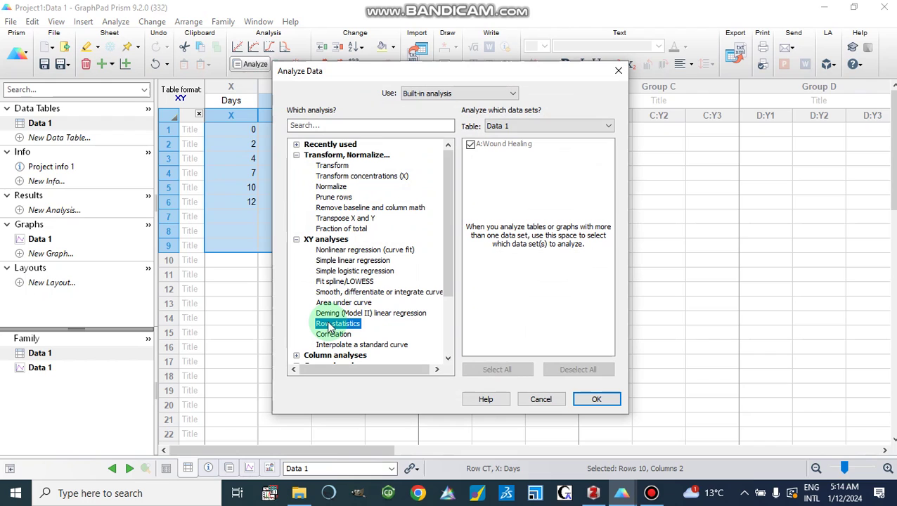
pyautogui.click(296, 145)
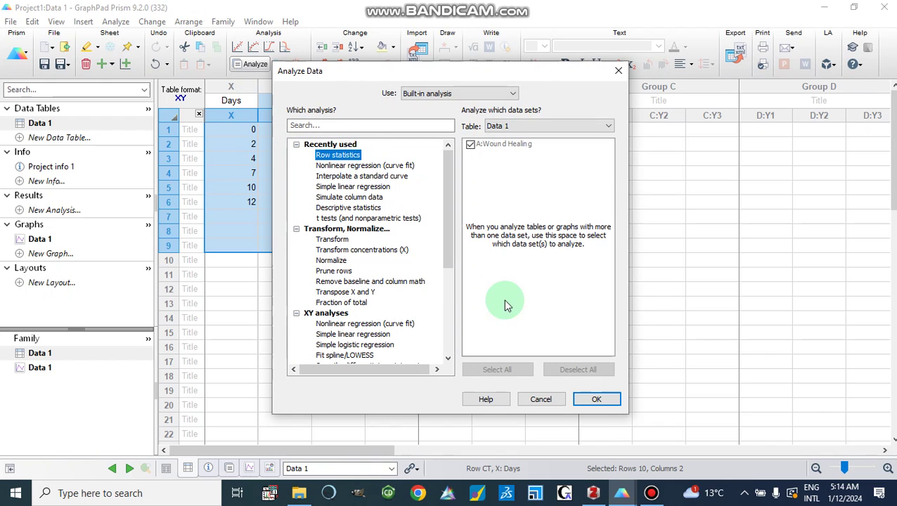
pyautogui.click(595, 399)
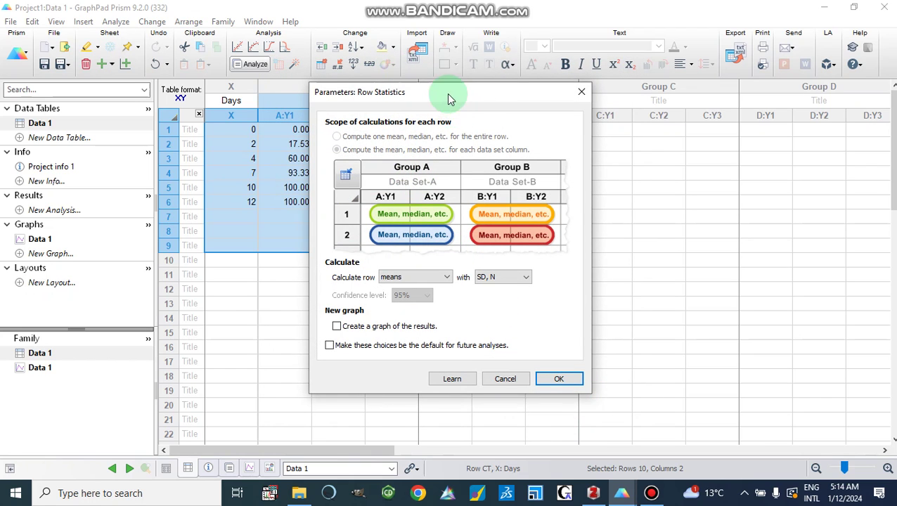
# Calculate the row means with SEM, N and create a graph of the results.
pyautogui.moveTo(447, 92); pyautogui.dragTo(579, 106)
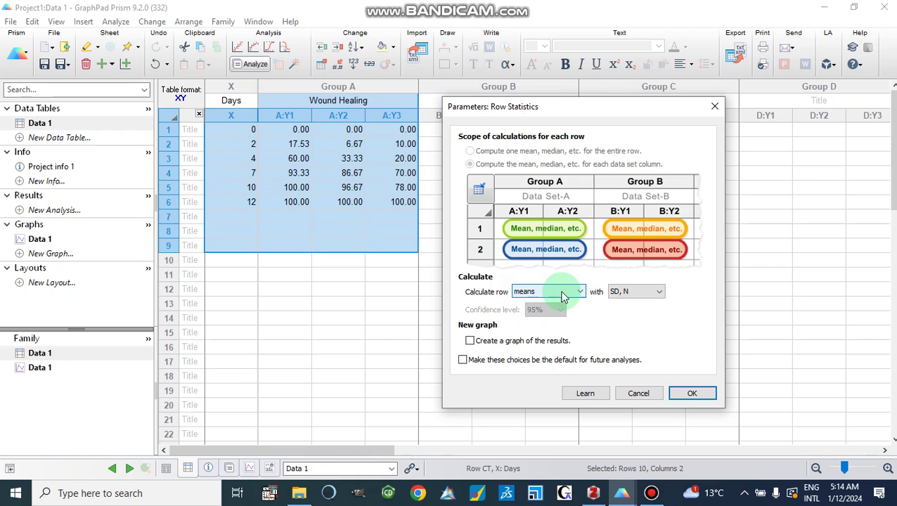
pyautogui.click(660, 292)
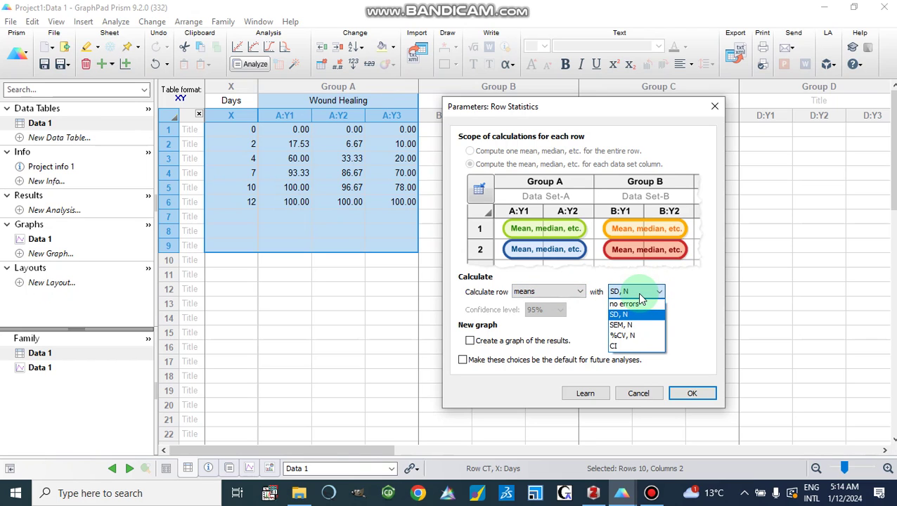
pyautogui.click(637, 326)
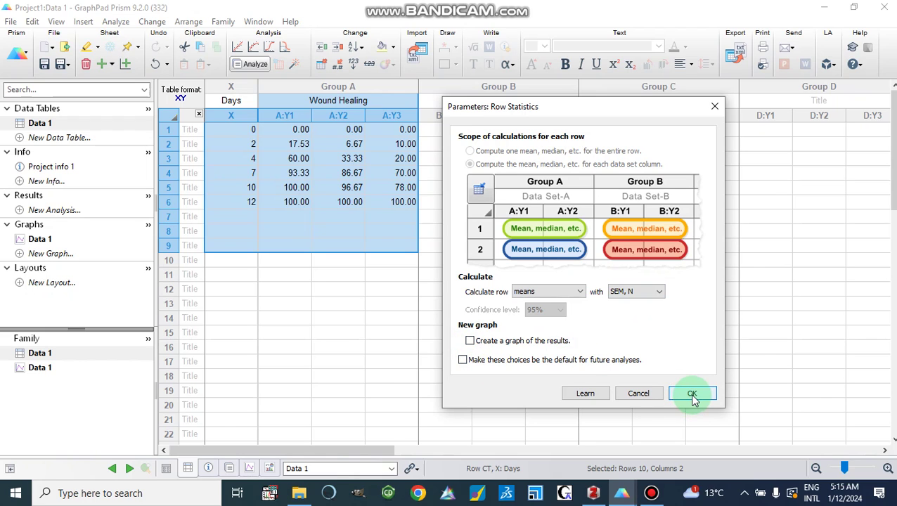
pyautogui.click(471, 342)
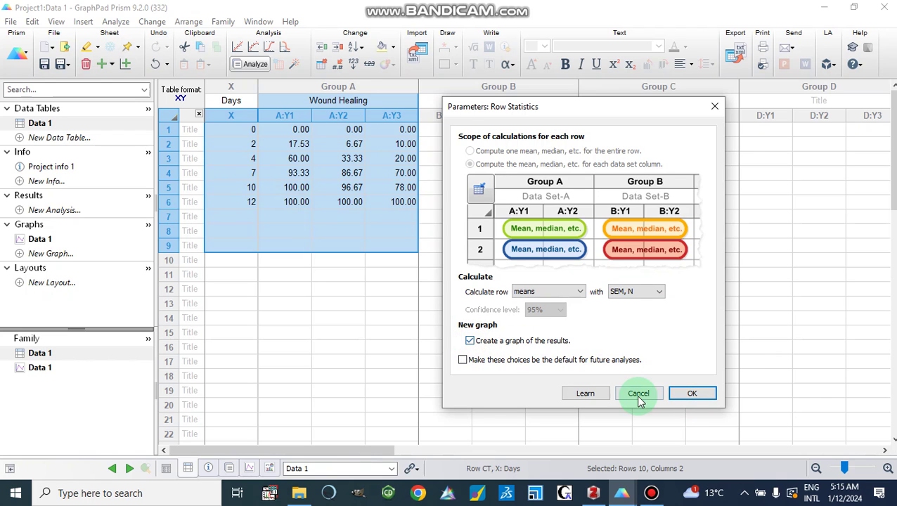
pyautogui.click(687, 395)
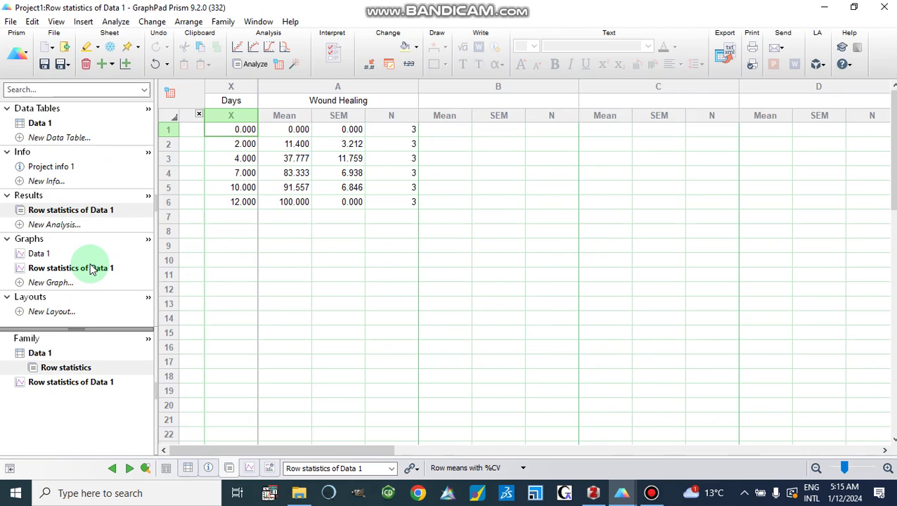
# Examine the Mean and SEM columns of the Wound Healing data in the row statistics results sheet.
pyautogui.click(62, 210)
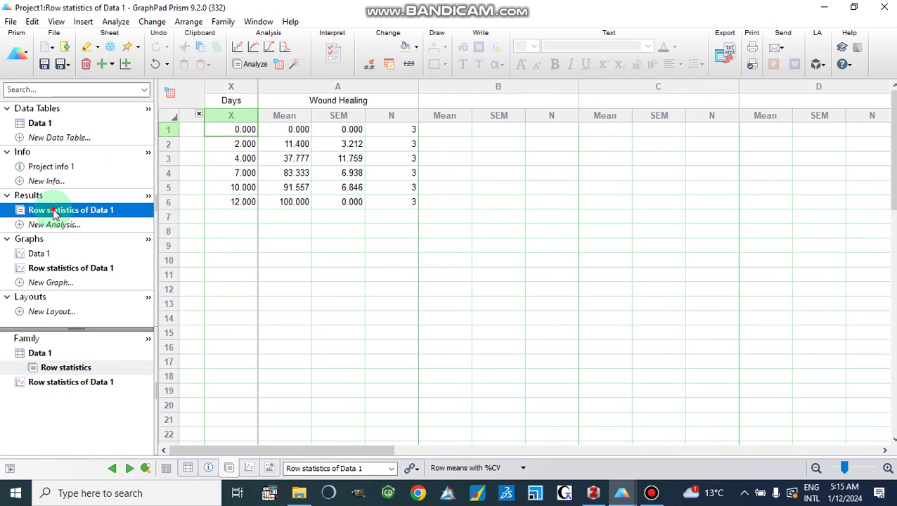
pyautogui.click(65, 215)
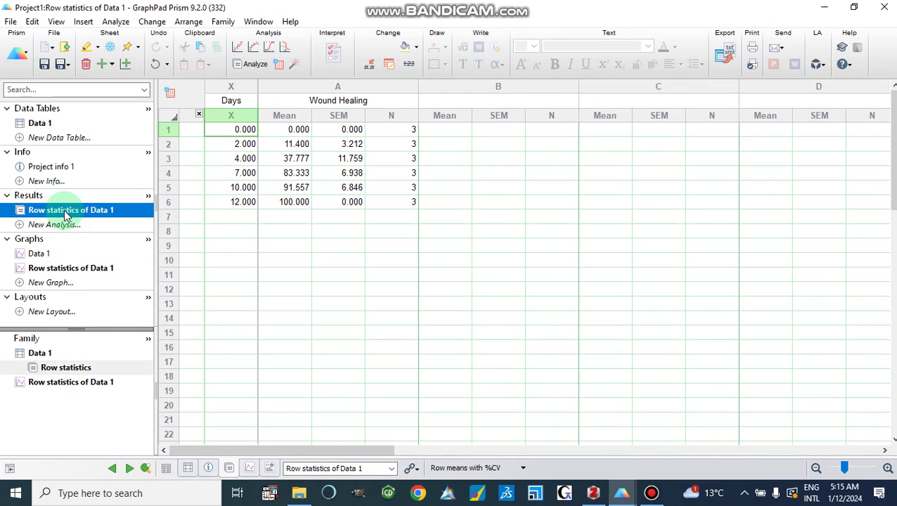
pyautogui.click(65, 214)
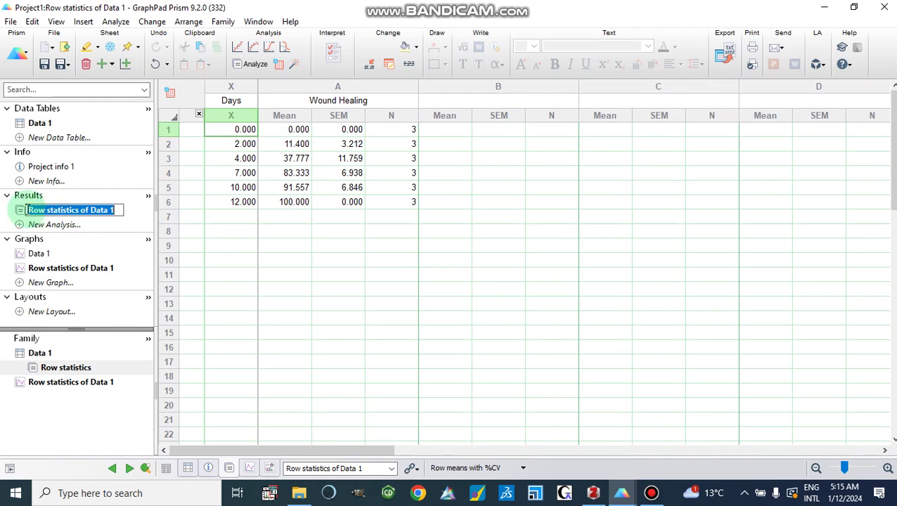
pyautogui.click(21, 211)
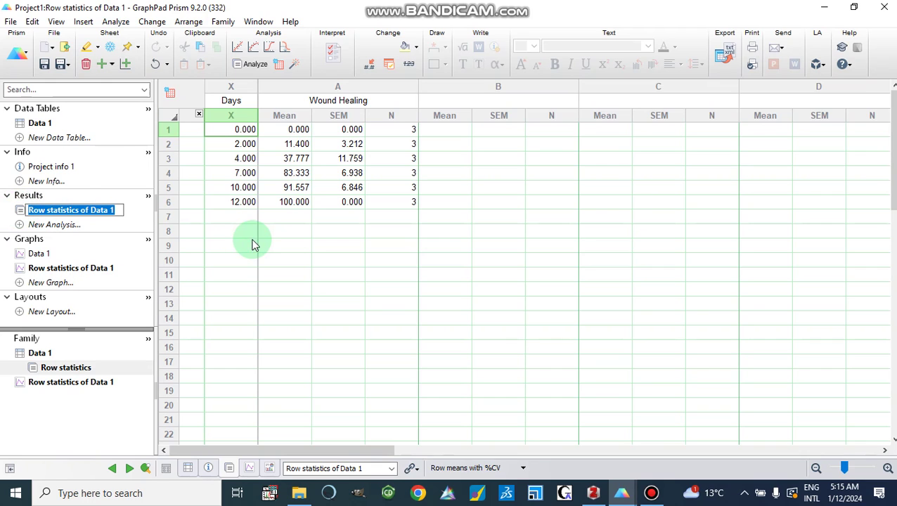
pyautogui.click(335, 260)
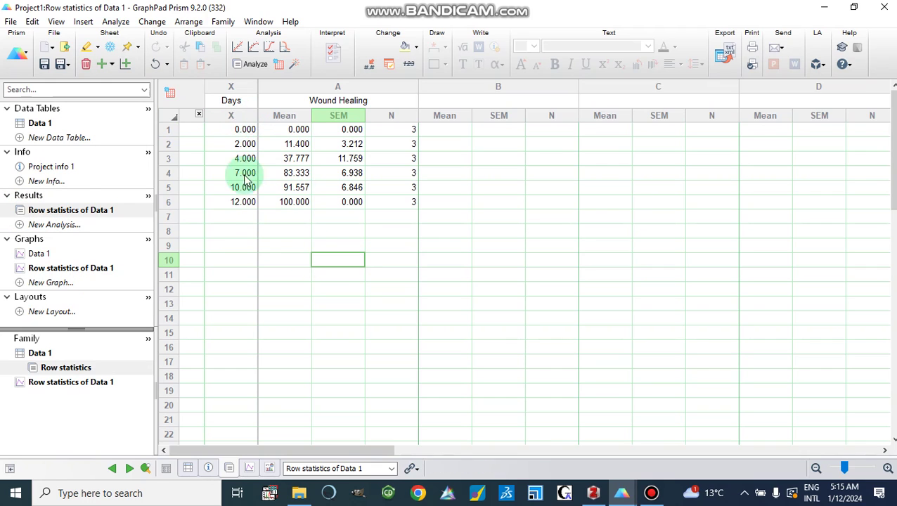
pyautogui.click(292, 116)
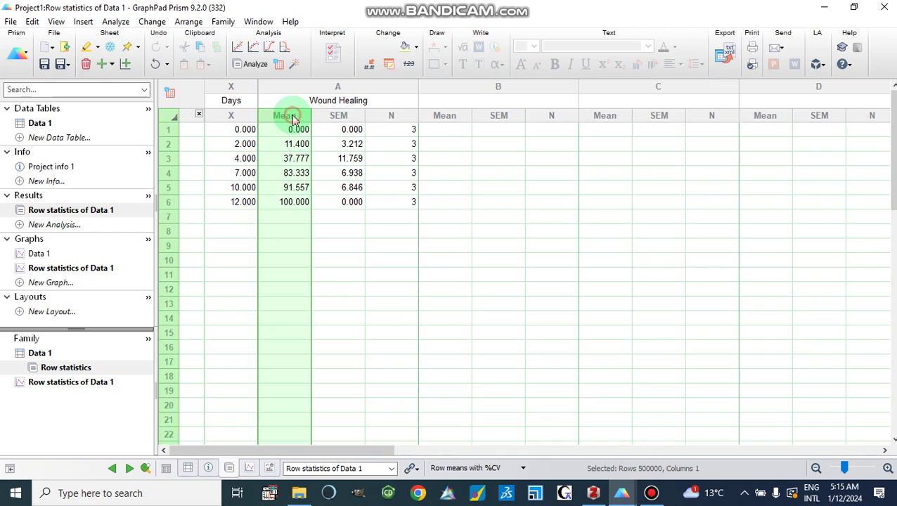
pyautogui.click(341, 116)
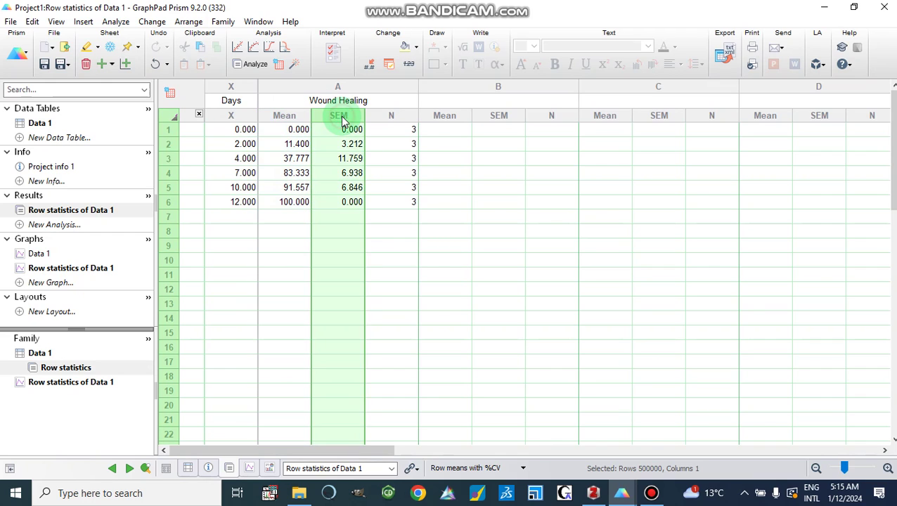
# Examine the N, SEM and Mean columns of the row statistics results, along with the graph of row means with SEM.
pyautogui.click(398, 117)
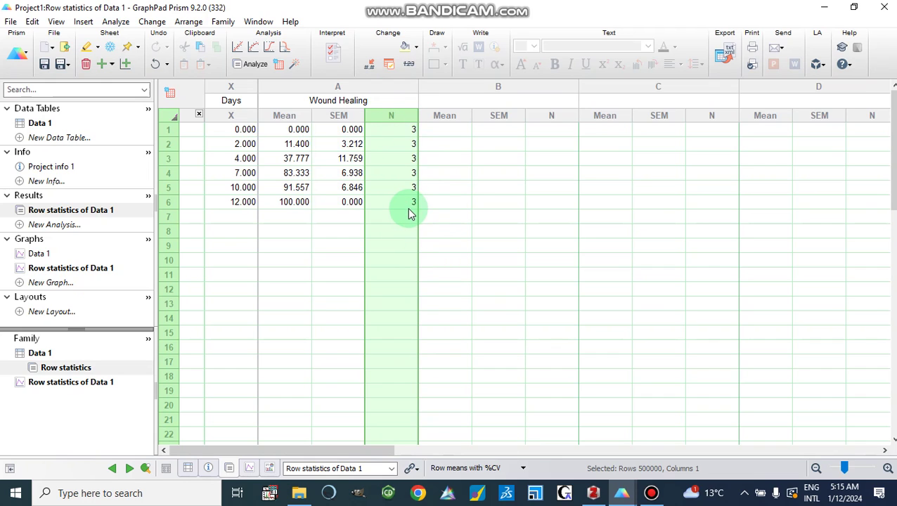
pyautogui.click(338, 116)
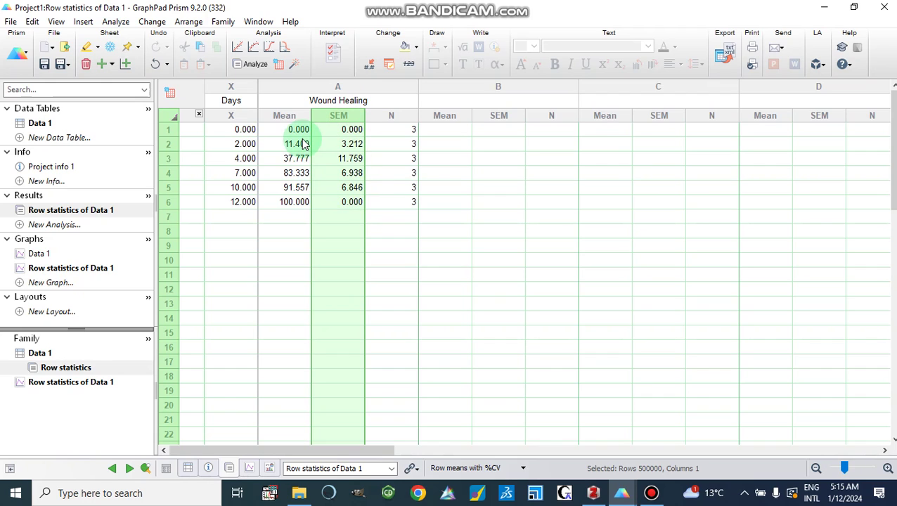
pyautogui.click(282, 116)
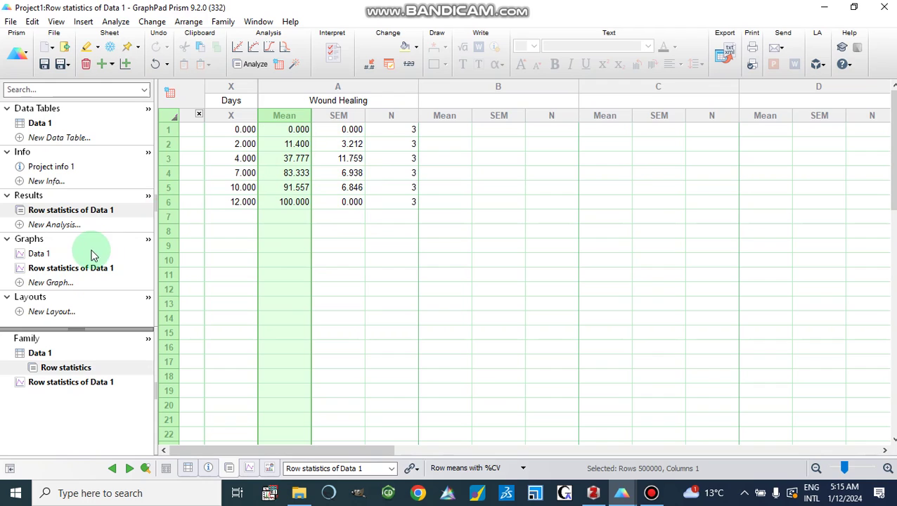
pyautogui.doubleClick(64, 272)
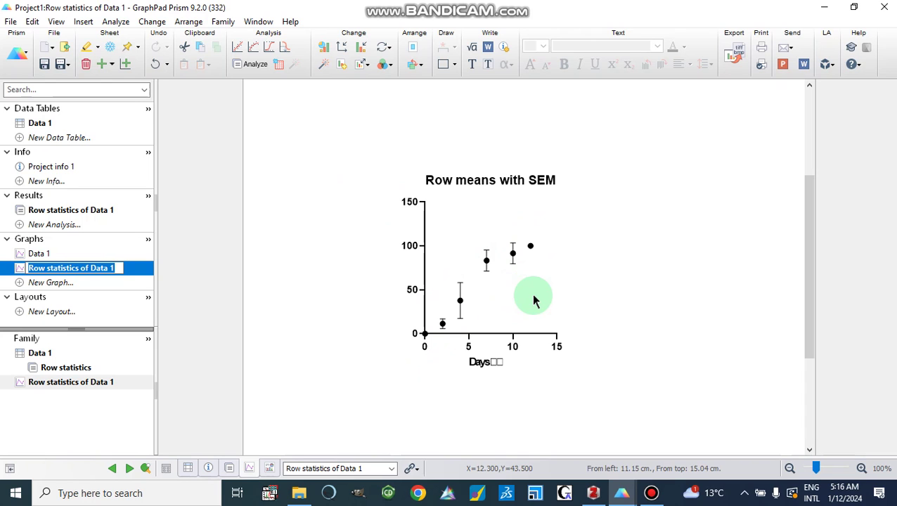
# Create a new XY graph of Data 1 using points and connecting line with error bars, plotting mean and error as SEM.
pyautogui.click(84, 22)
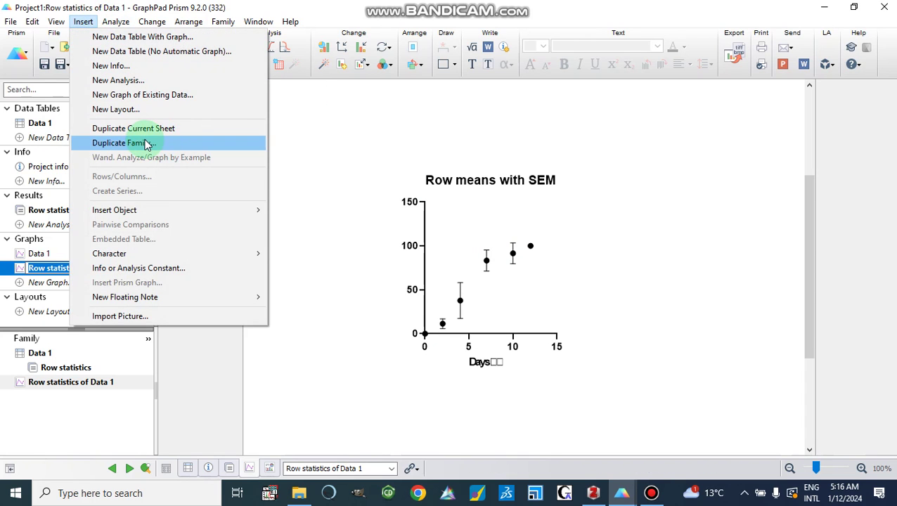
pyautogui.click(137, 97)
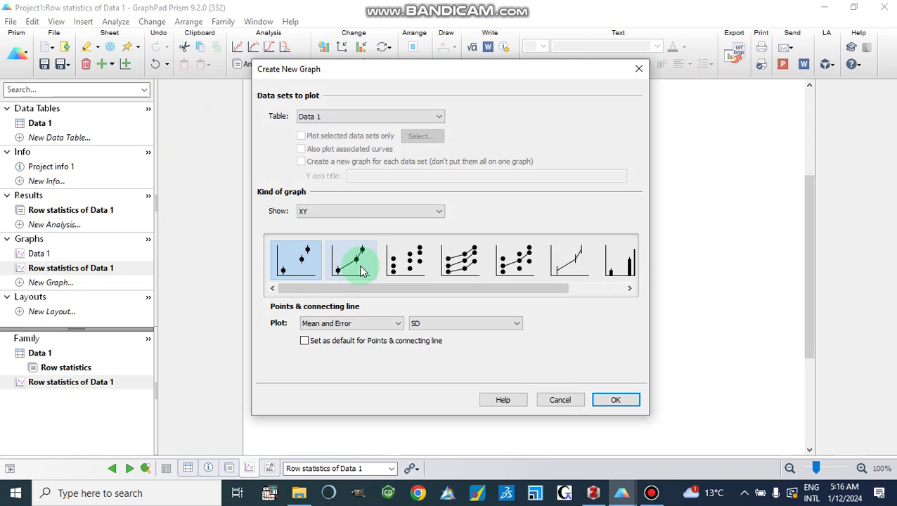
pyautogui.click(362, 271)
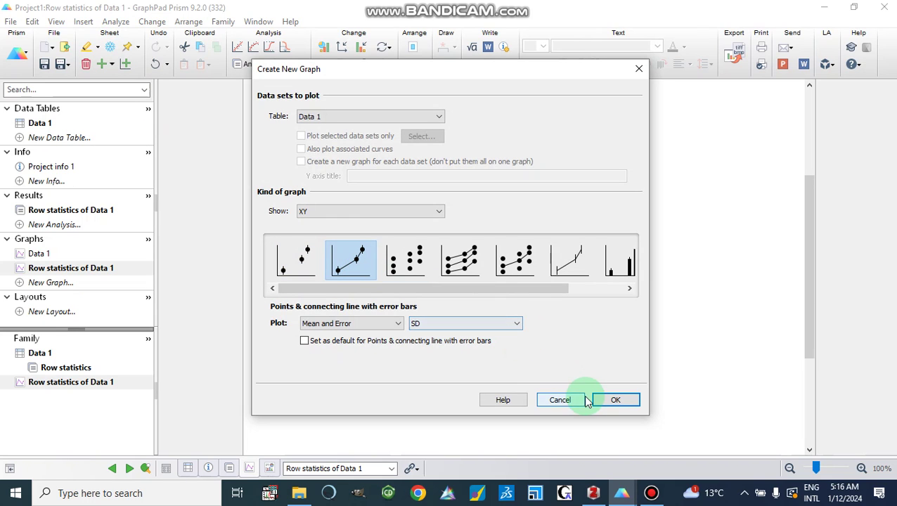
pyautogui.click(517, 326)
pyautogui.click(491, 344)
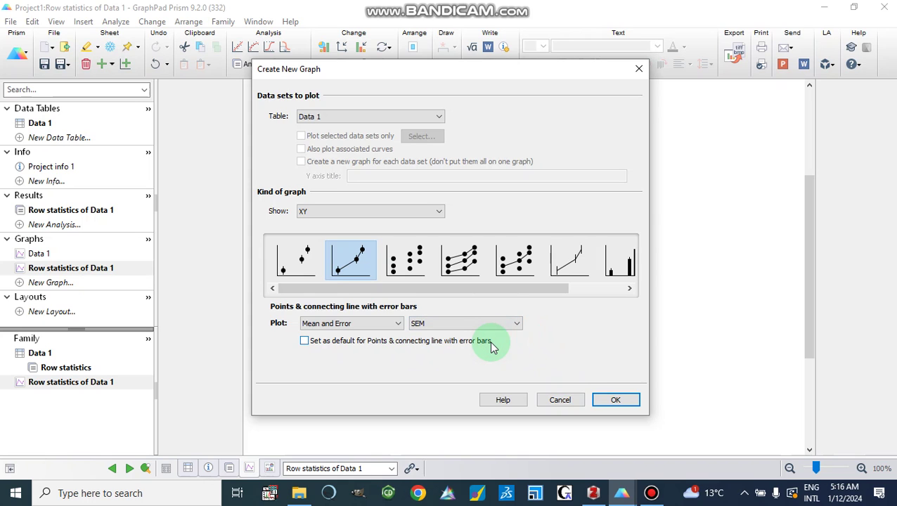
pyautogui.click(611, 406)
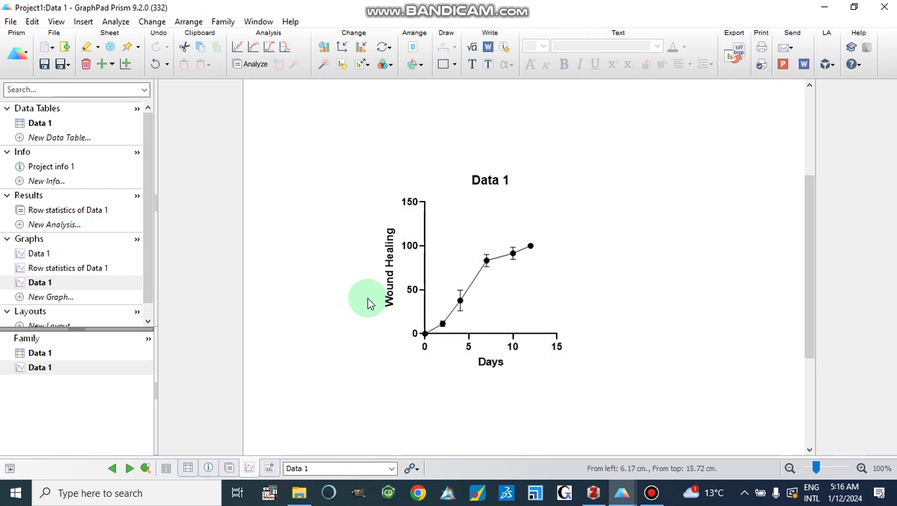
# In the Data 1 table, title data set A "Wound Healing cut" and data set B "Wound Healing infection".
pyautogui.click(40, 123)
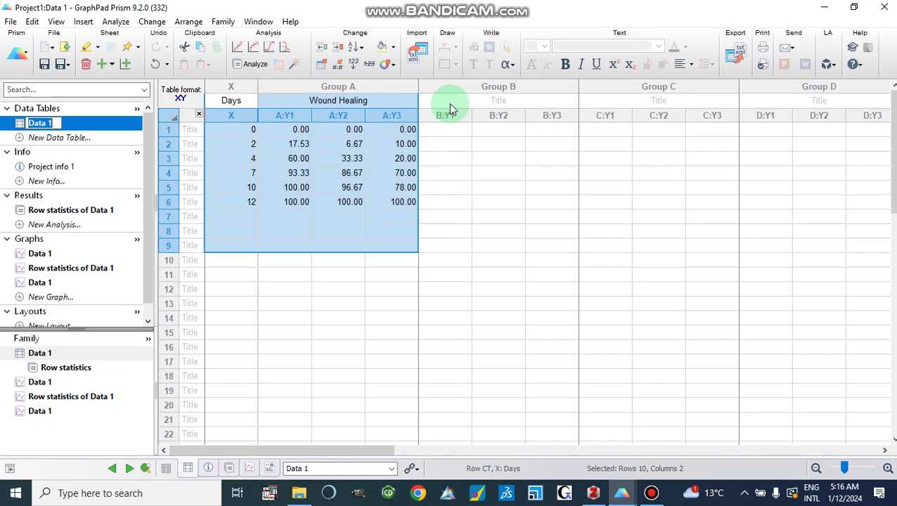
pyautogui.click(451, 104)
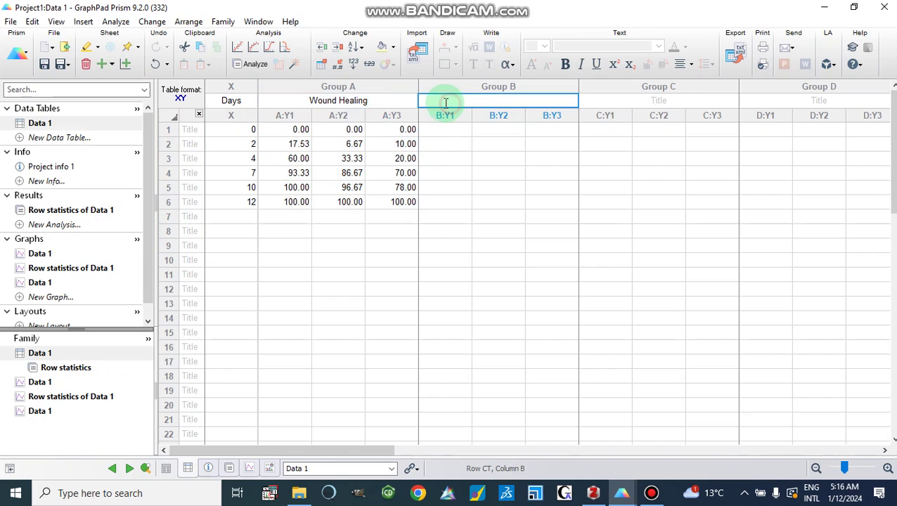
pyautogui.doubleClick(370, 106)
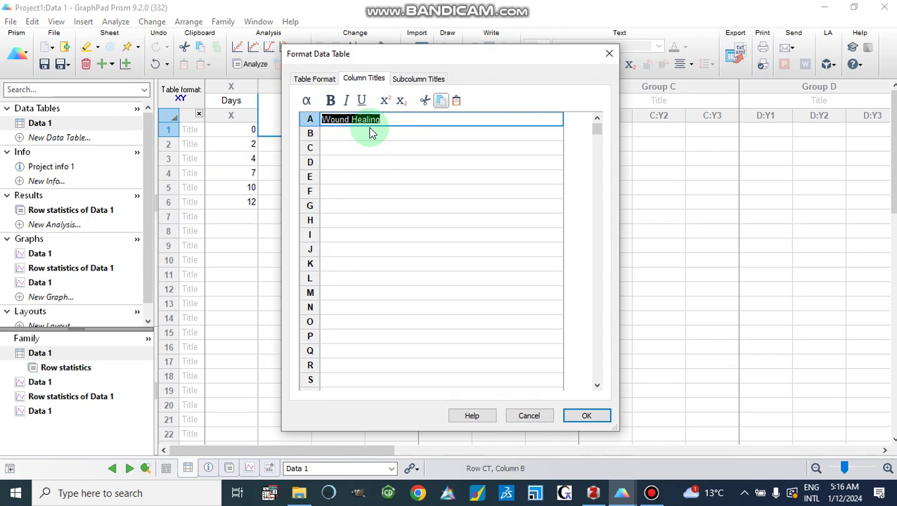
pyautogui.click(383, 121)
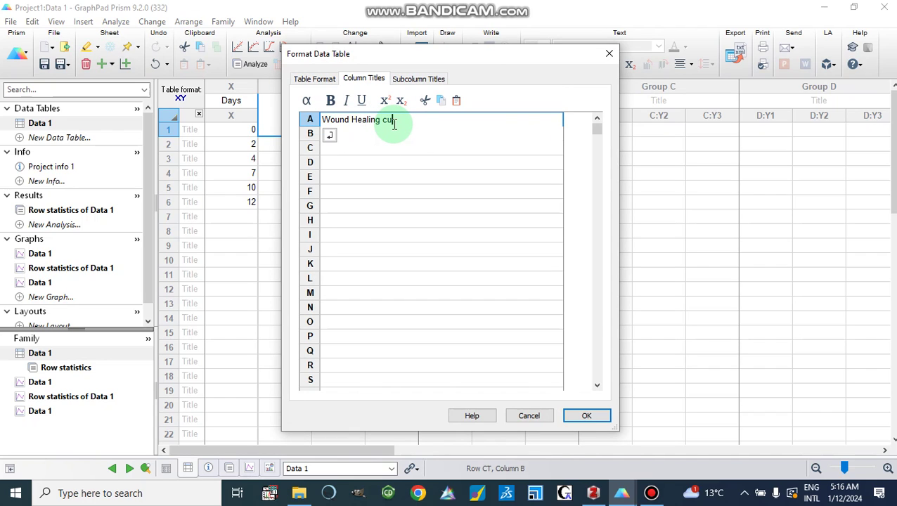
pyautogui.write('cut')
pyautogui.click(333, 142)
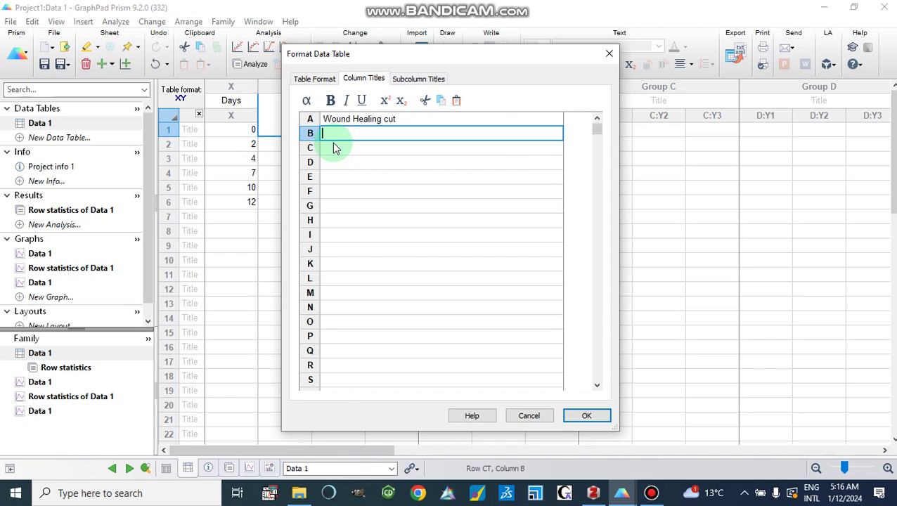
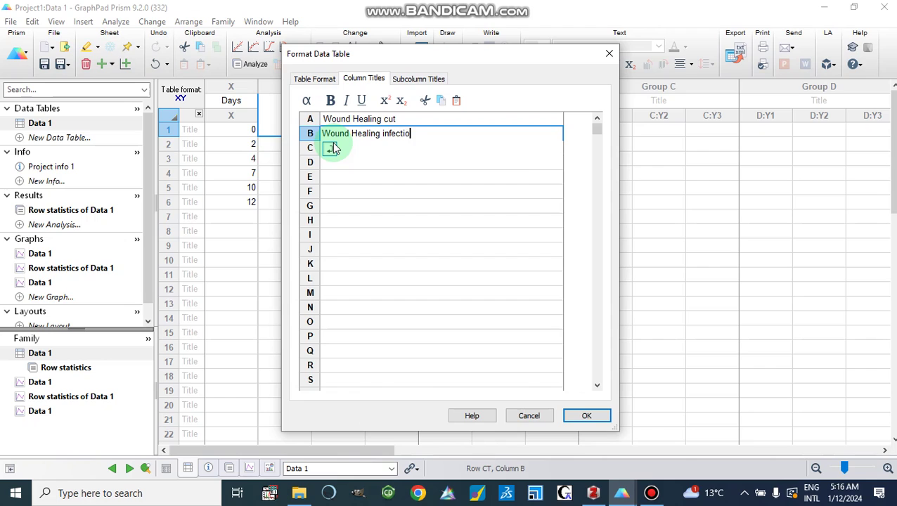
pyautogui.click(576, 418)
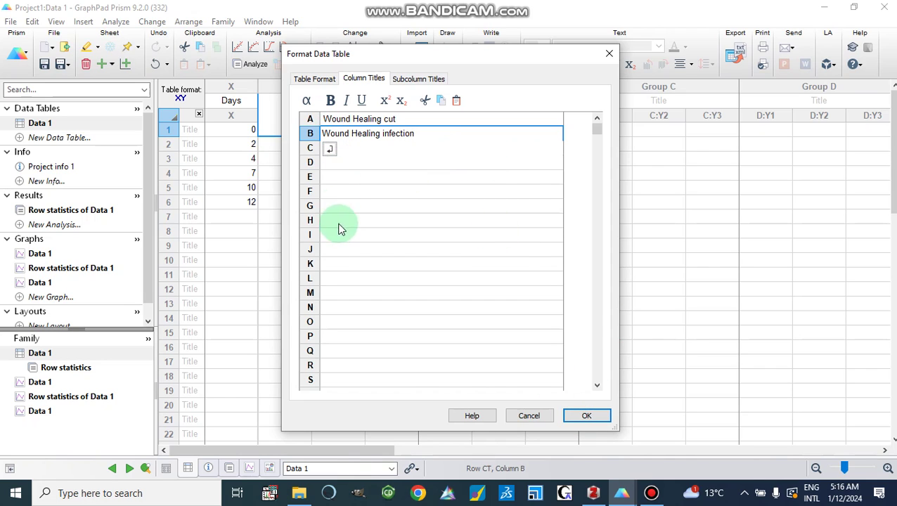
pyautogui.click(591, 416)
pyautogui.click(507, 99)
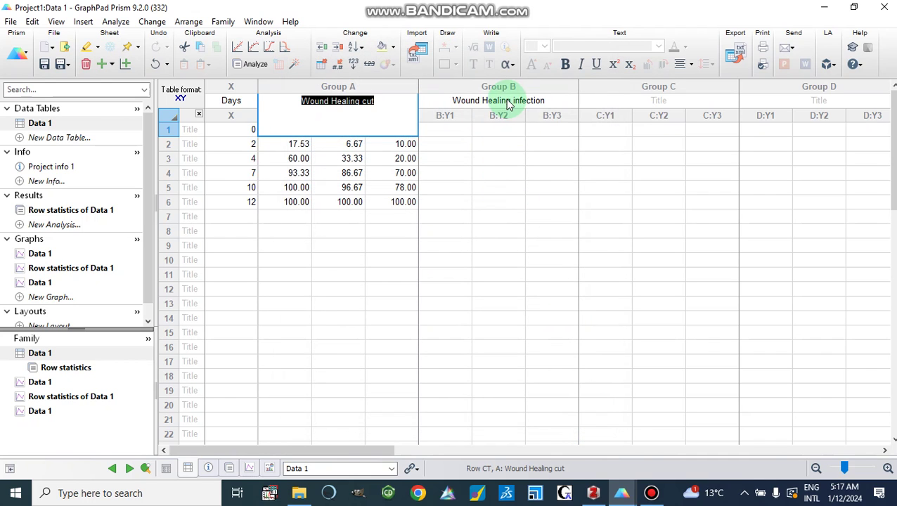
pyautogui.click(507, 99)
pyautogui.click(484, 144)
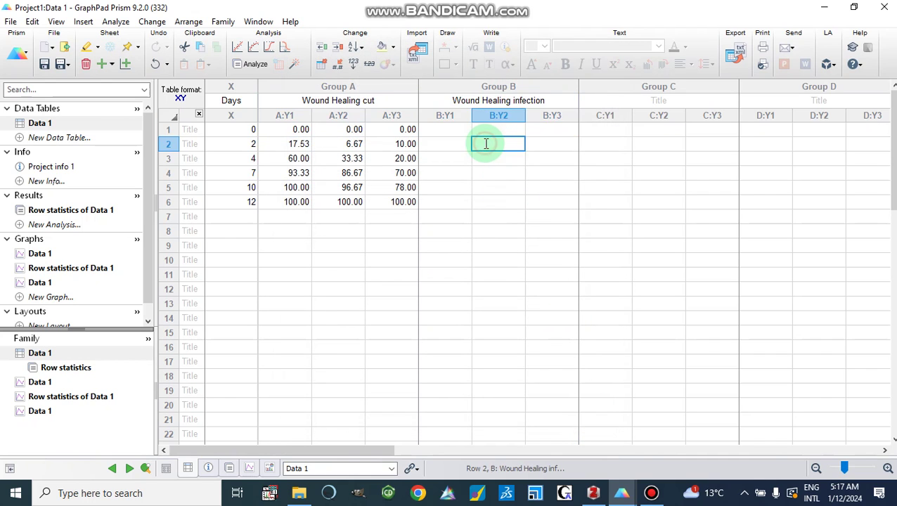
pyautogui.click(440, 131)
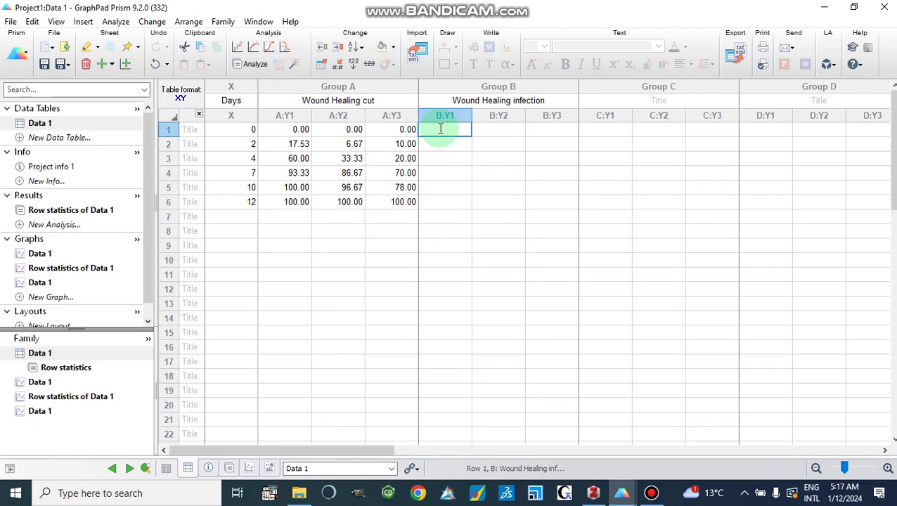
pyautogui.click(440, 129)
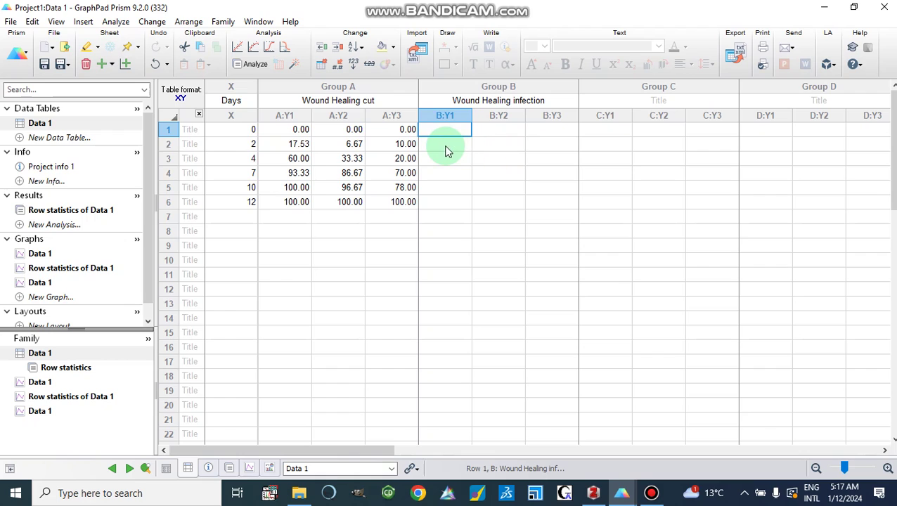
pyautogui.click(446, 144)
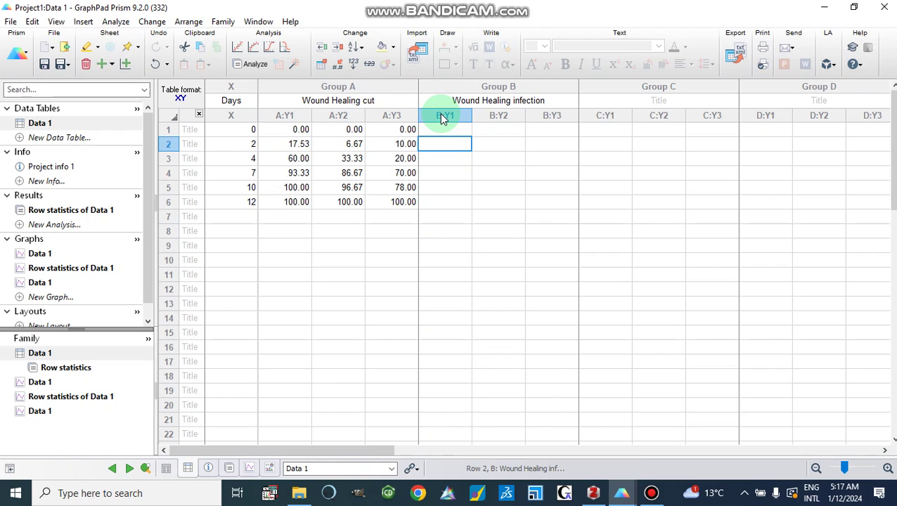
pyautogui.moveTo(443, 119); pyautogui.dragTo(561, 241)
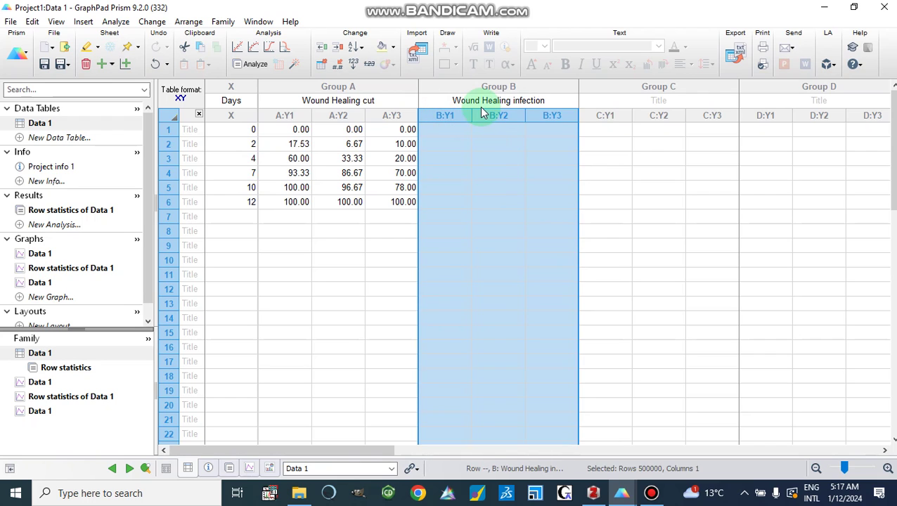
pyautogui.rightClick(460, 118)
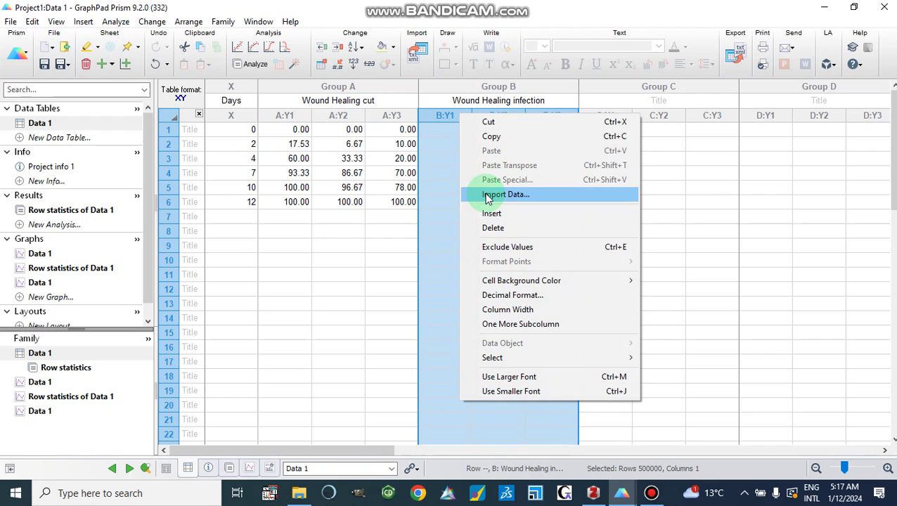
pyautogui.click(449, 260)
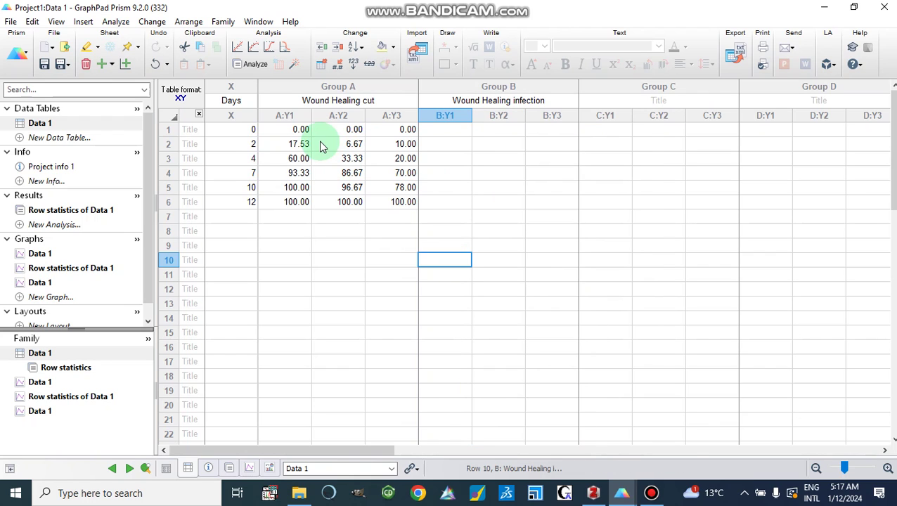
# Copy the three replicate columns of Wound Healing cut and paste the data into Group B.
pyautogui.moveTo(278, 115); pyautogui.dragTo(411, 198)
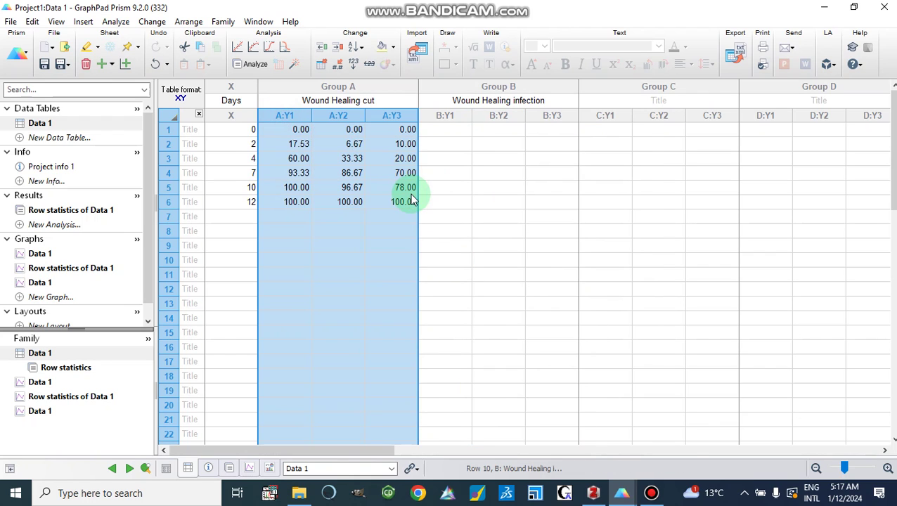
pyautogui.rightClick(281, 116)
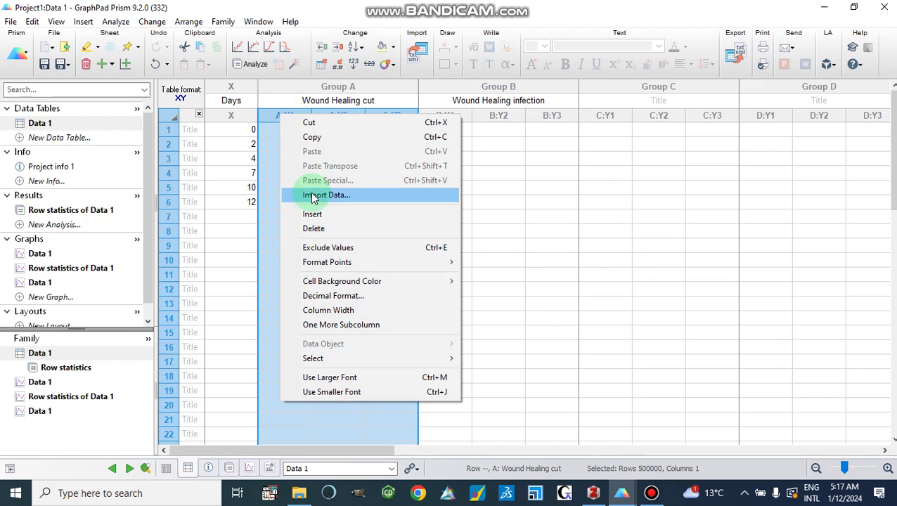
pyautogui.click(311, 138)
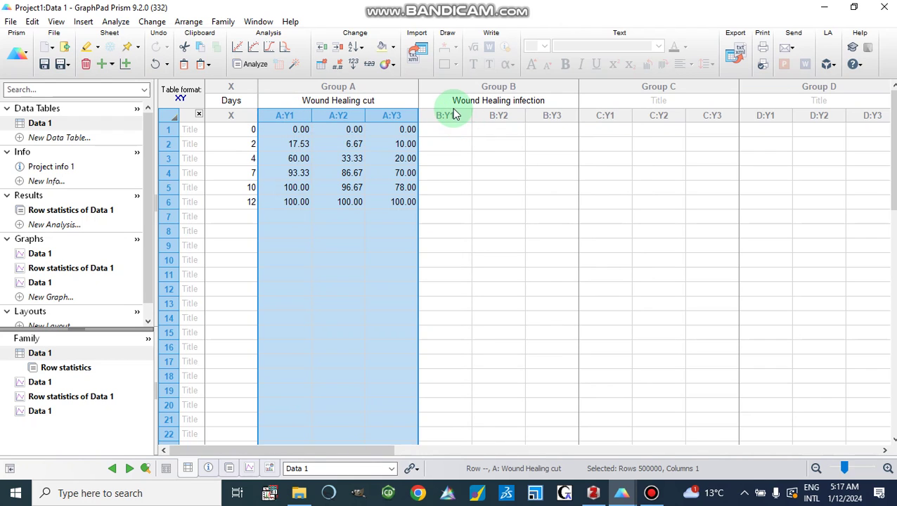
pyautogui.moveTo(454, 116); pyautogui.dragTo(564, 160)
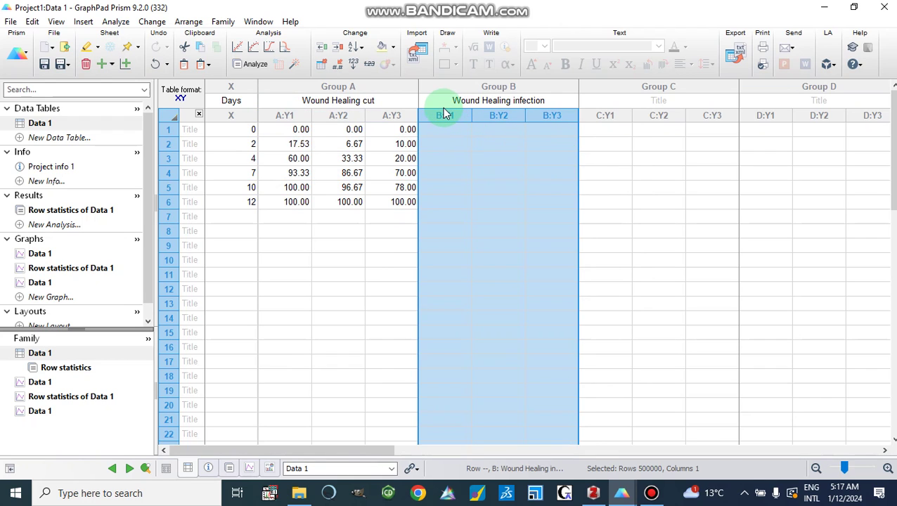
pyautogui.rightClick(443, 113)
pyautogui.moveTo(483, 147)
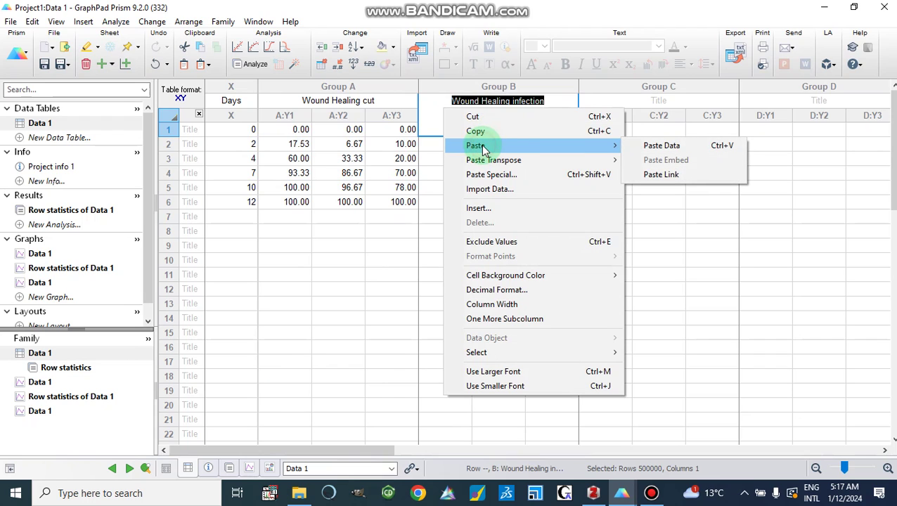
pyautogui.click(648, 145)
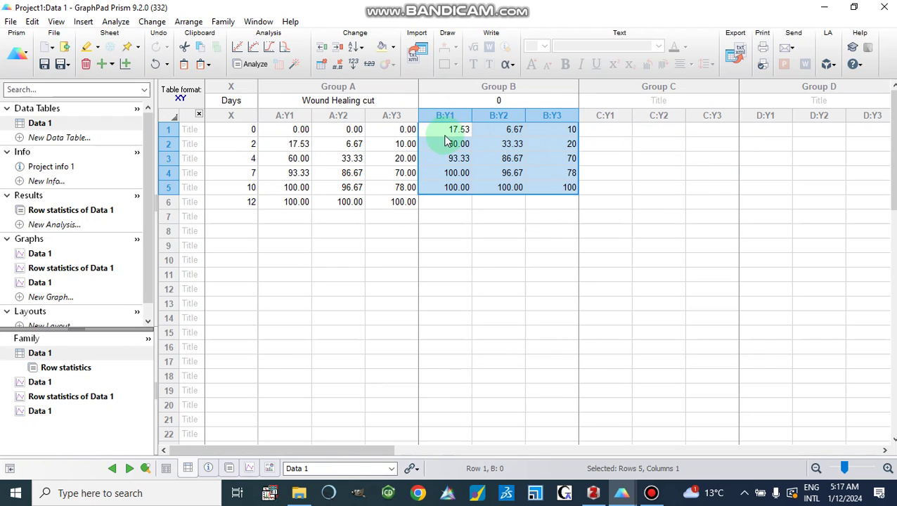
# Cut the pasted values in rows 1 to 5 of Group B and paste them back into its three replicate columns.
pyautogui.moveTo(445, 131); pyautogui.dragTo(557, 194)
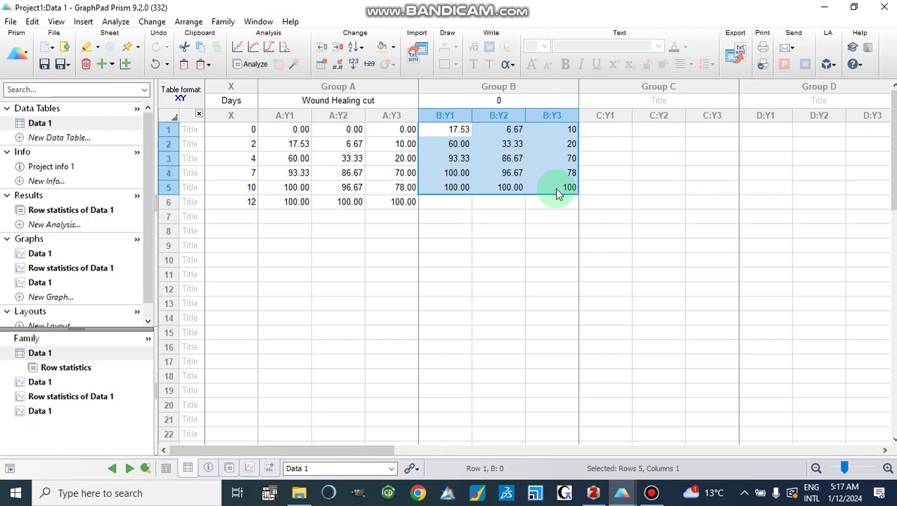
pyautogui.rightClick(442, 131)
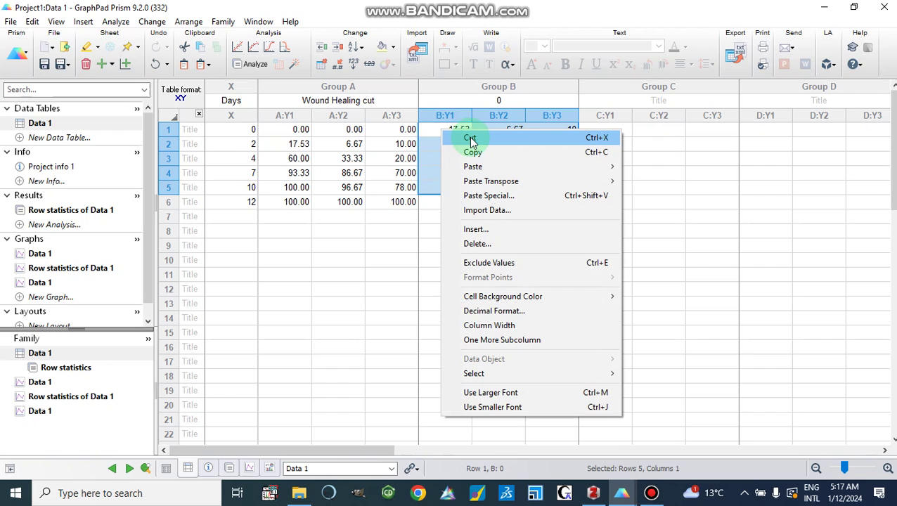
pyautogui.click(470, 138)
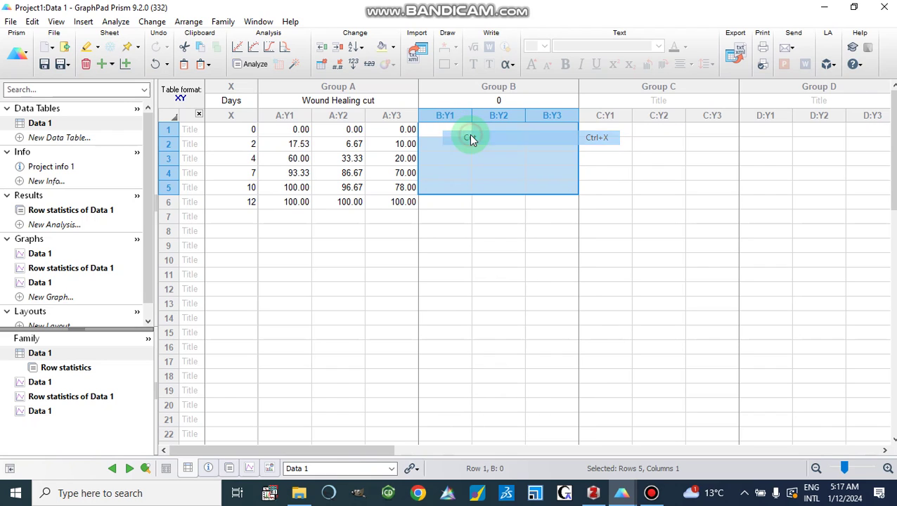
pyautogui.moveTo(439, 114); pyautogui.dragTo(554, 217)
pyautogui.rightClick(436, 117)
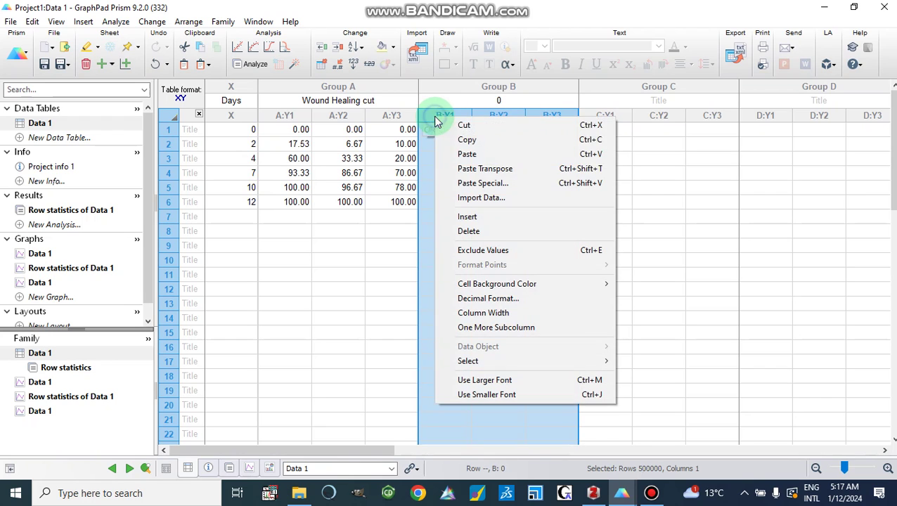
pyautogui.click(602, 158)
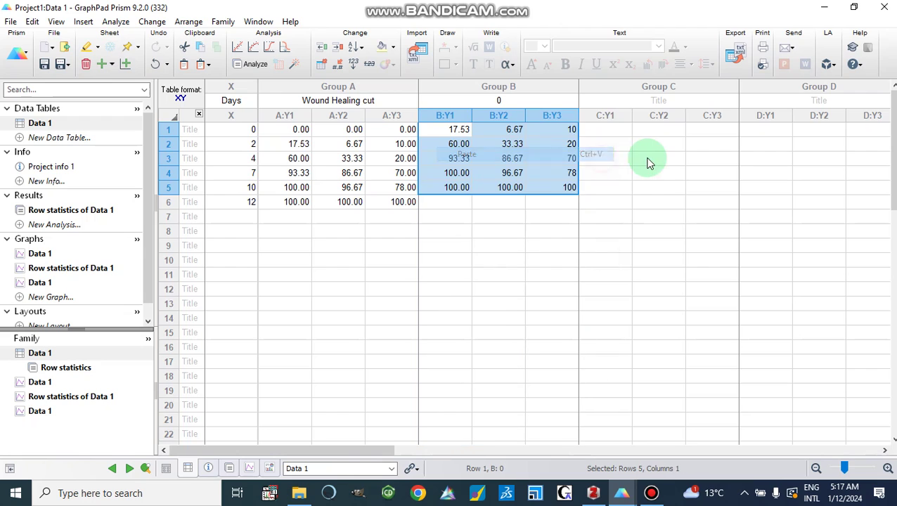
# Cut all values from the three replicate columns of Group B in the Data 1 table.
pyautogui.moveTo(451, 114); pyautogui.dragTo(551, 170)
pyautogui.click(451, 120)
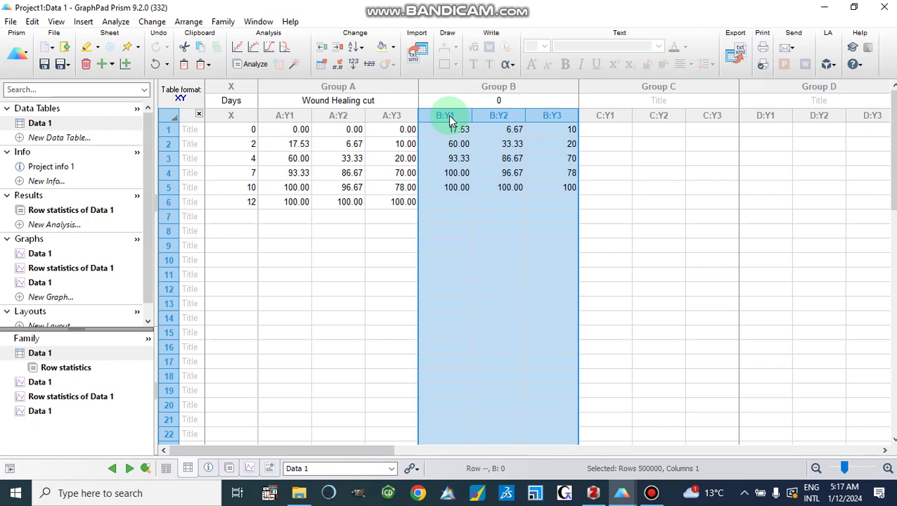
pyautogui.rightClick(451, 120)
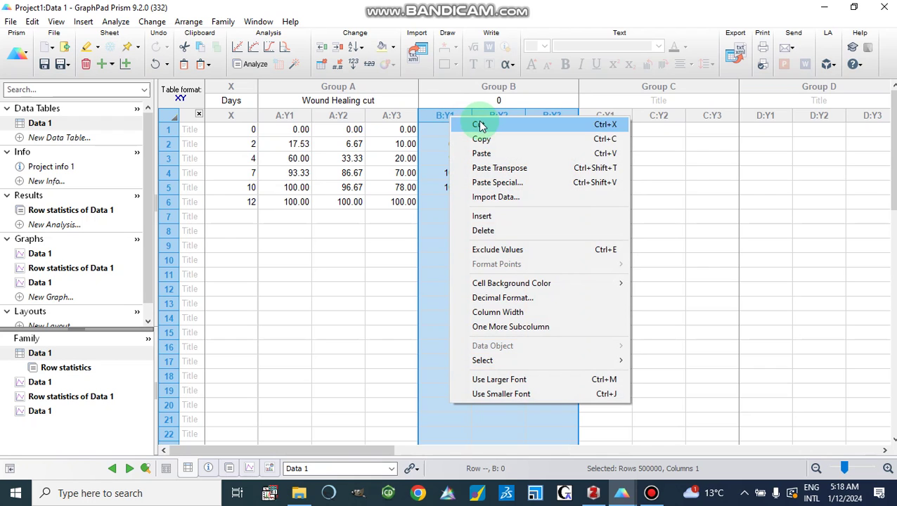
pyautogui.click(477, 124)
pyautogui.click(450, 130)
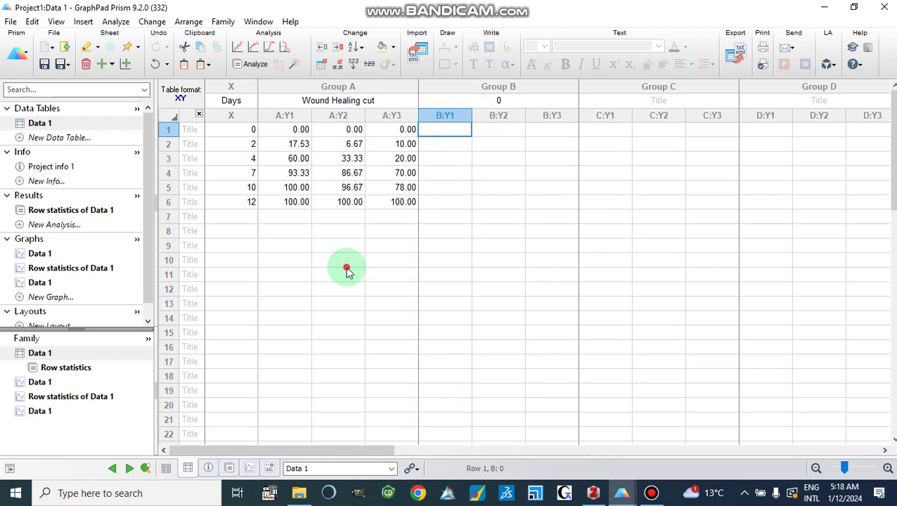
pyautogui.click(341, 262)
# Enter 0 in row 1 of all three Group B replicate columns.
pyautogui.click(454, 130)
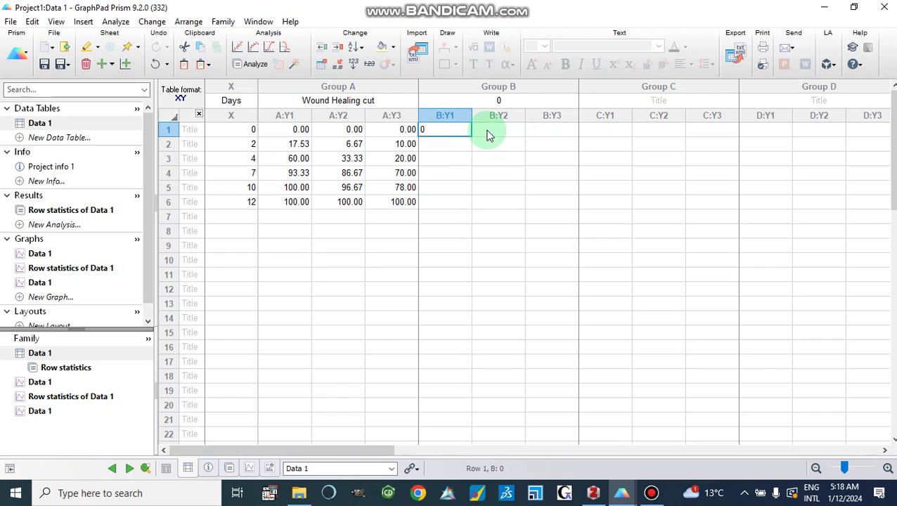
pyautogui.click(488, 130)
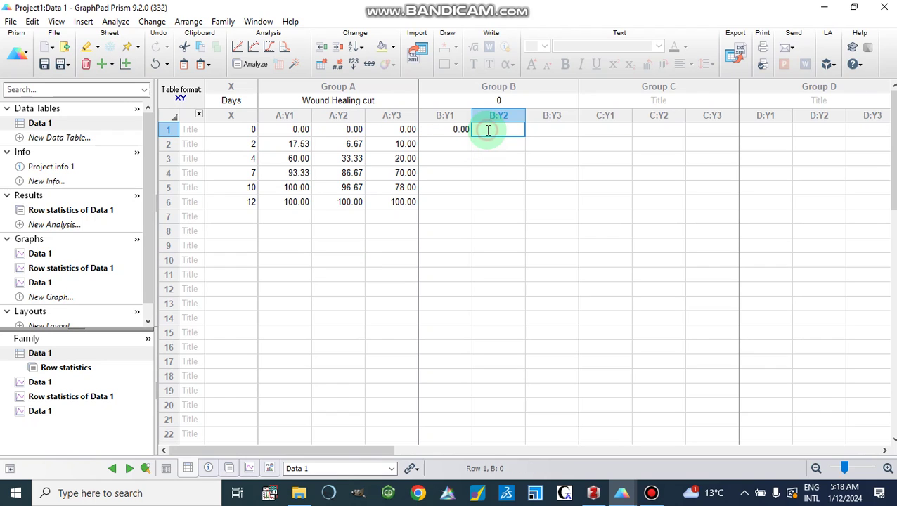
pyautogui.click(555, 129)
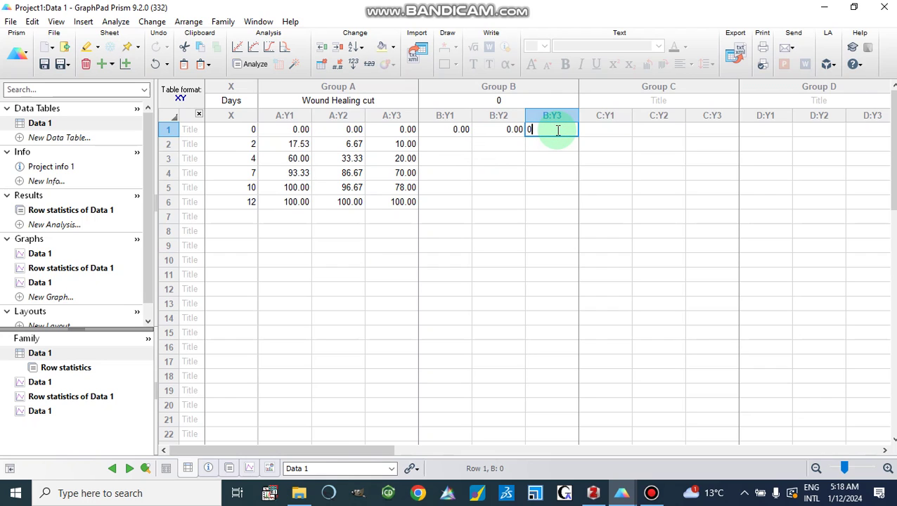
pyautogui.write('0')
# Paste the cut values into the three Group B replicate columns, starting at row 2.
pyautogui.moveTo(442, 145); pyautogui.dragTo(560, 251)
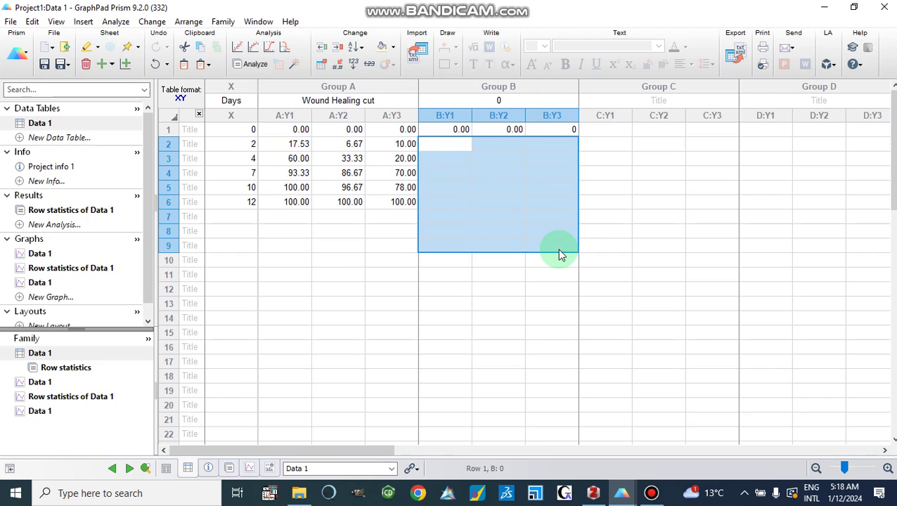
pyautogui.rightClick(439, 145)
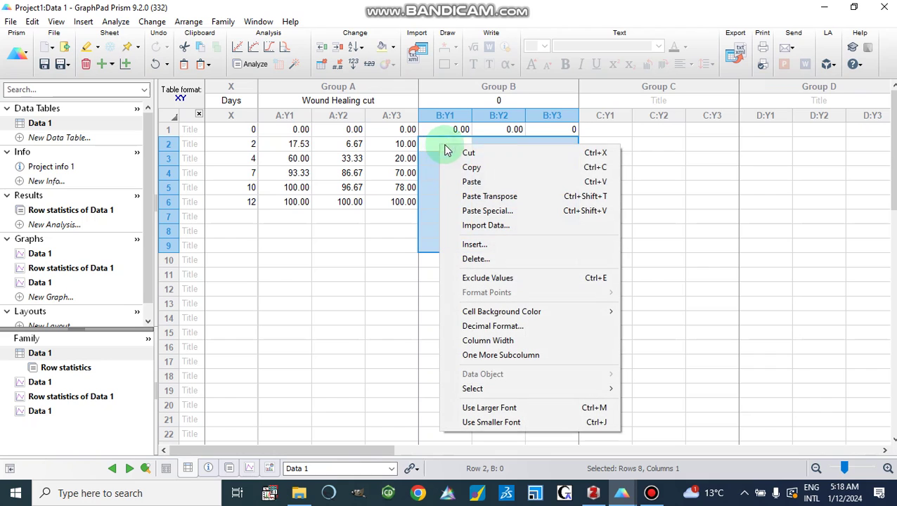
pyautogui.click(605, 182)
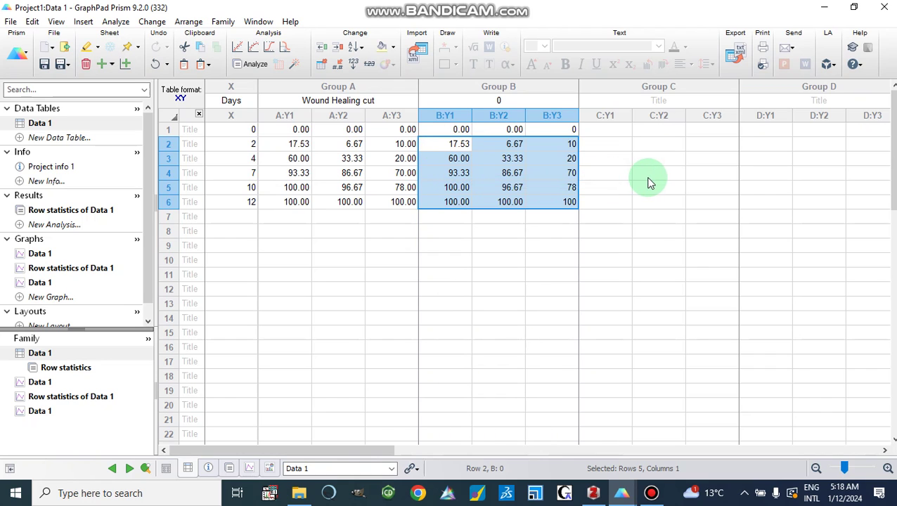
pyautogui.click(456, 250)
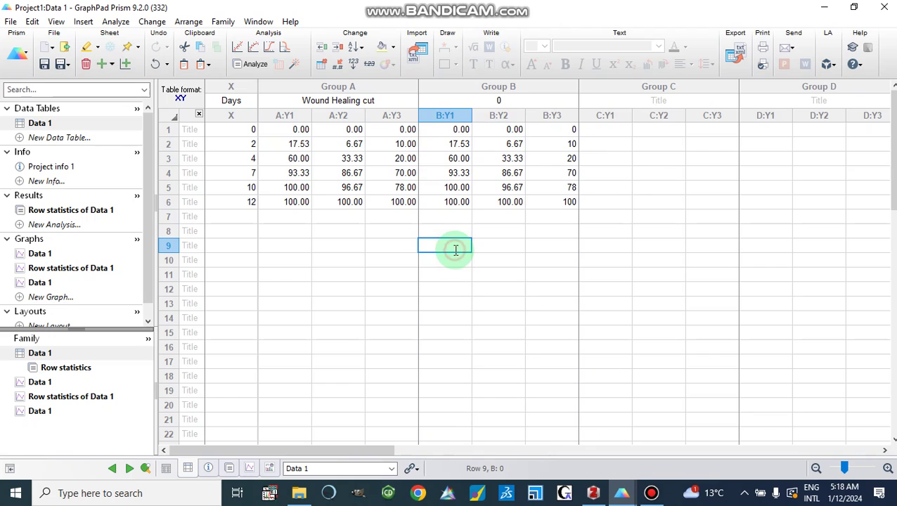
# Set the second Group B replicate (Y2) for day 2 to 12.
pyautogui.doubleClick(502, 144)
pyautogui.moveTo(502, 144); pyautogui.dragTo(469, 152)
pyautogui.press('BackSpace')
pyautogui.write('12')
pyautogui.click(484, 161)
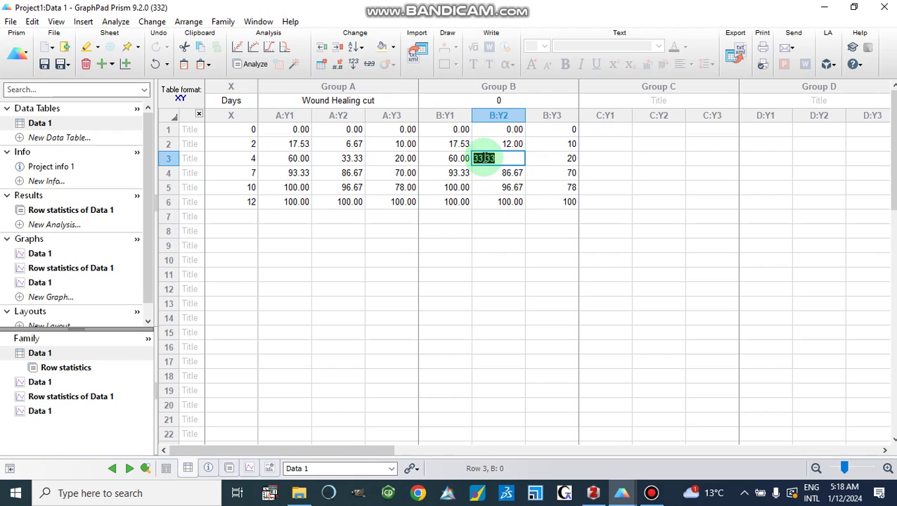
pyautogui.moveTo(484, 158)
pyautogui.mouseDown()
pyautogui.moveTo(501, 160)
pyautogui.moveTo(467, 164)
pyautogui.mouseUp()
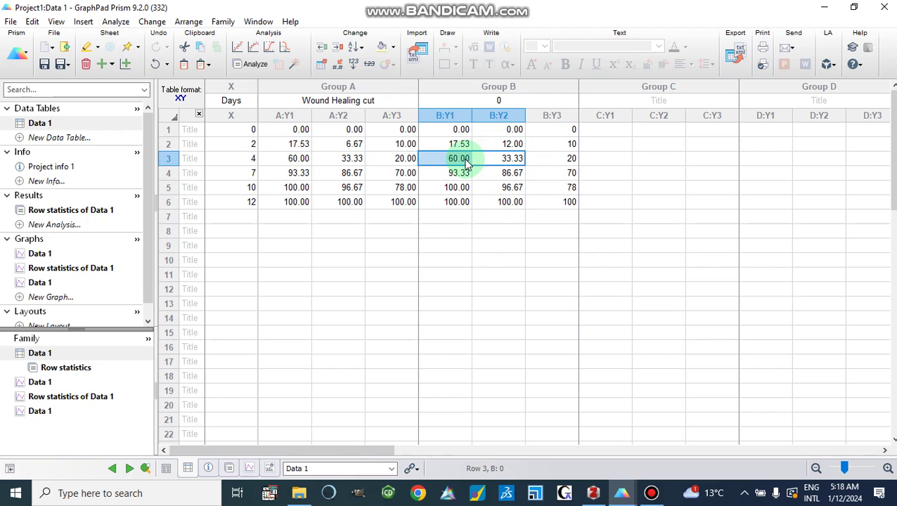
pyautogui.press('Delete')
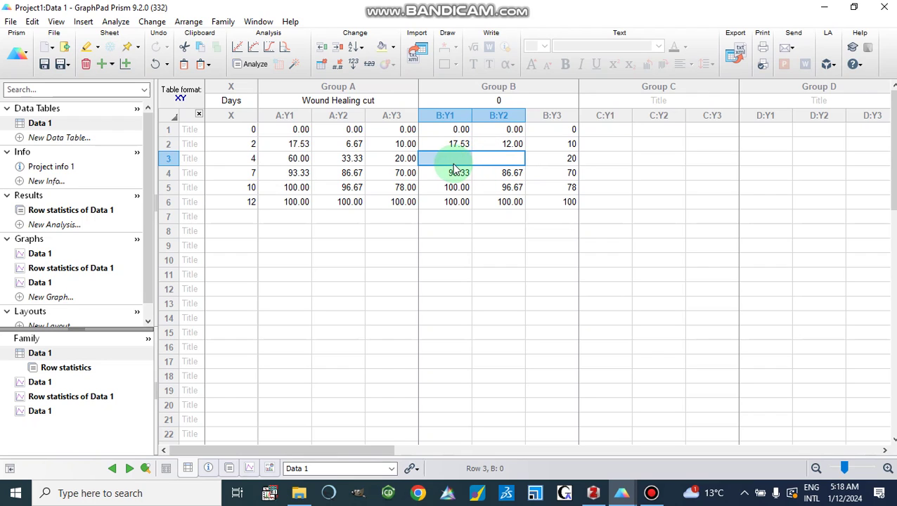
pyautogui.click(452, 162)
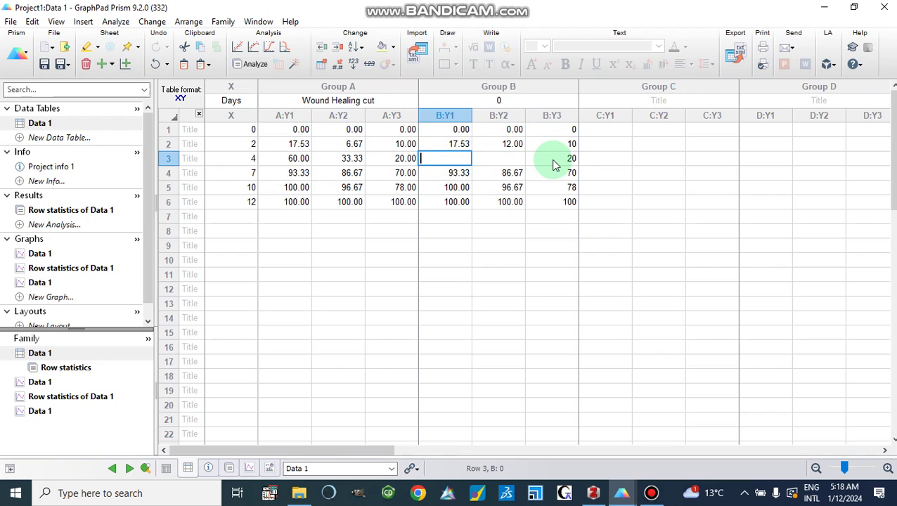
pyautogui.hotkey('ctrl', 'z')
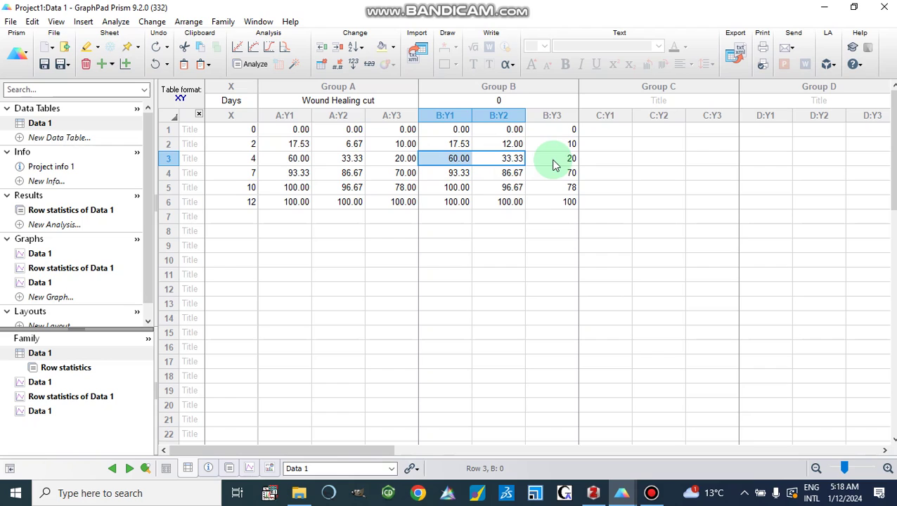
pyautogui.click(532, 171)
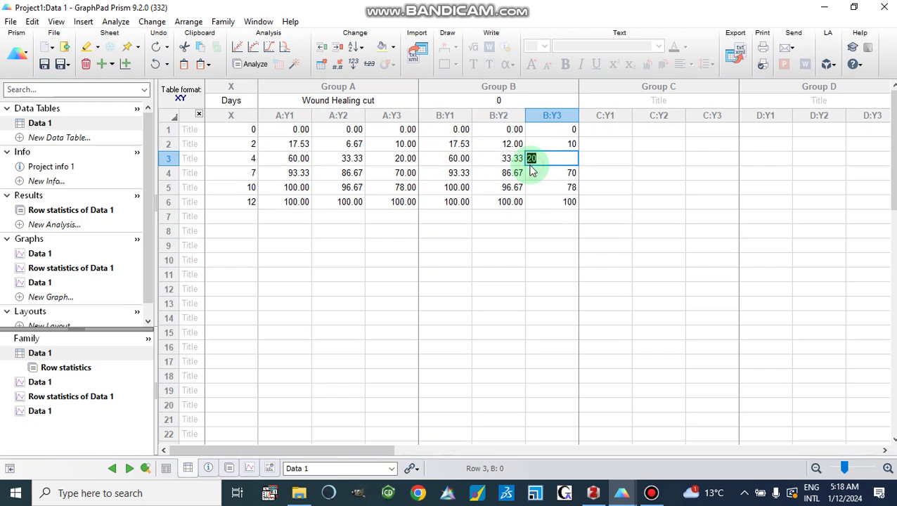
# Set the second Group B replicate (Y2) to 45 for day 4 and 90 for day 7.
pyautogui.doubleClick(504, 158)
pyautogui.write('45')
pyautogui.doubleClick(500, 173)
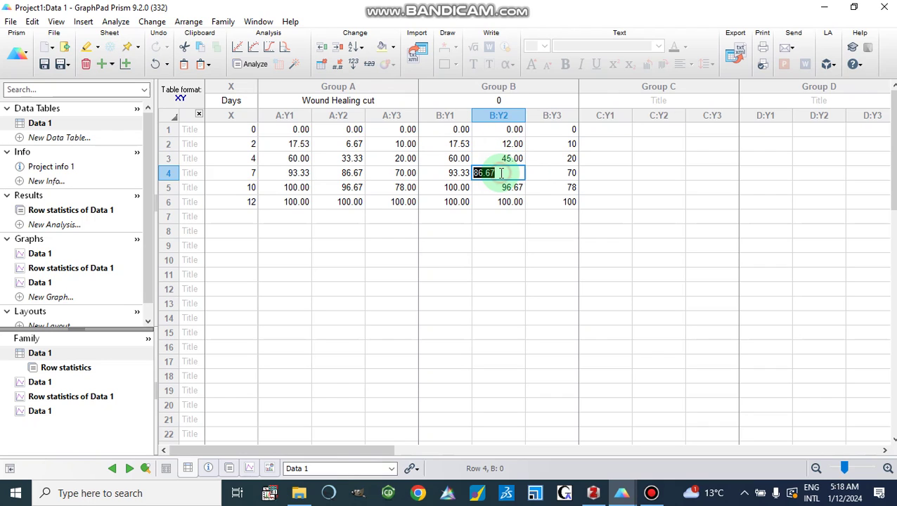
pyautogui.write('90')
pyautogui.doubleClick(502, 189)
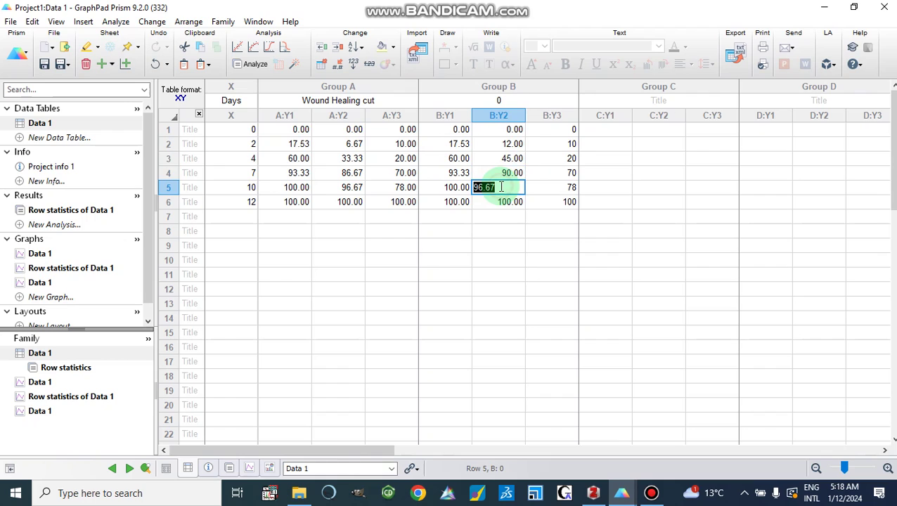
pyautogui.click(483, 254)
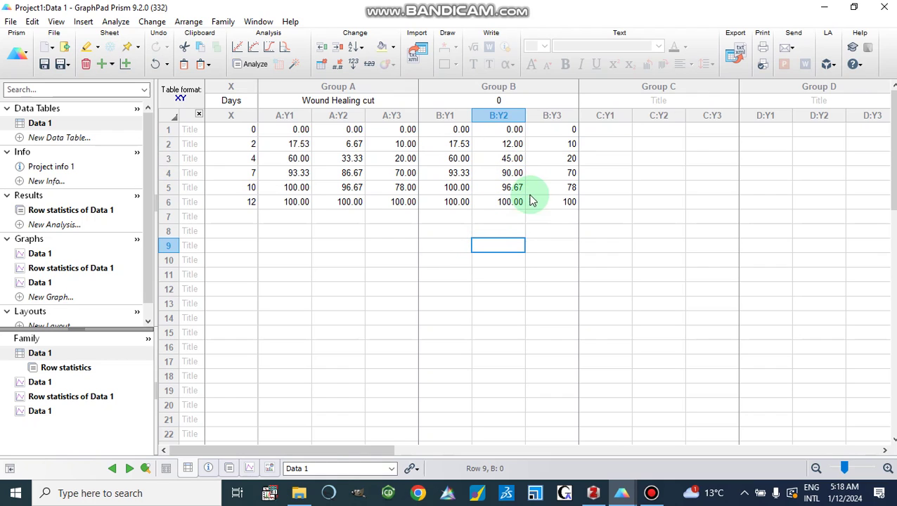
# Set the third Group B replicate (Y3) to 30 for day 4 and 80 for day 7.
pyautogui.doubleClick(553, 160)
pyautogui.click(550, 162)
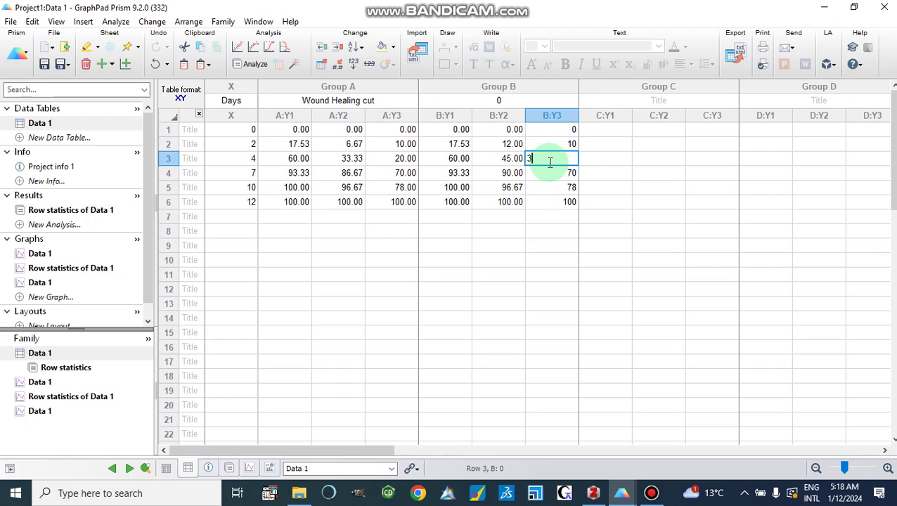
pyautogui.click(549, 174)
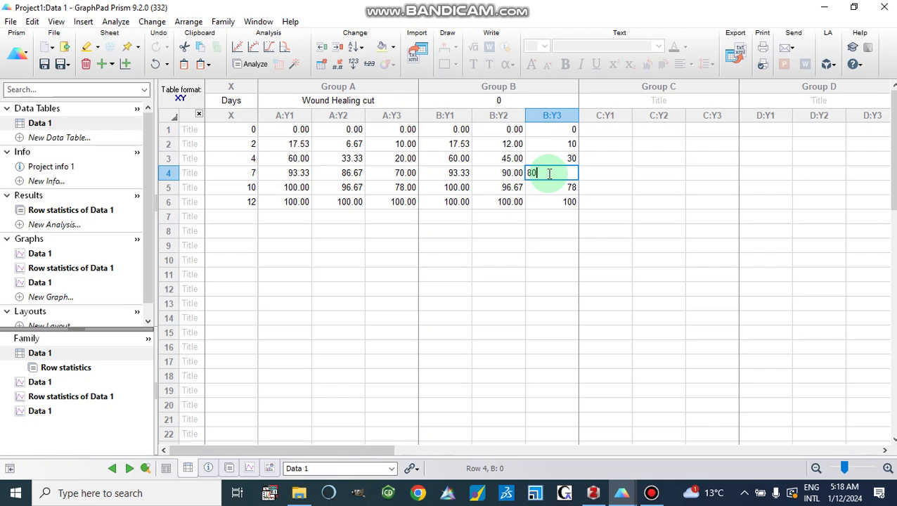
pyautogui.click(492, 263)
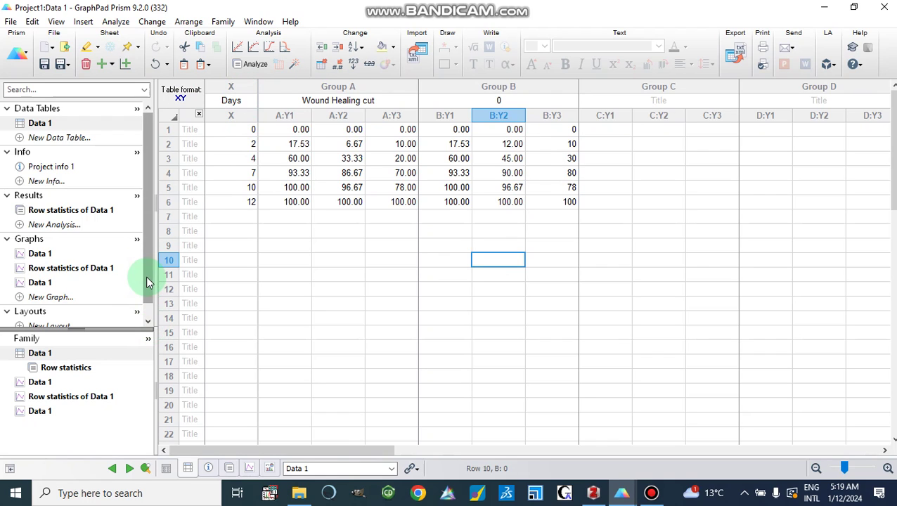
# Open the Row statistics of Data 1 graph to examine both data sets and the legend.
pyautogui.moveTo(148, 280); pyautogui.dragTo(150, 325)
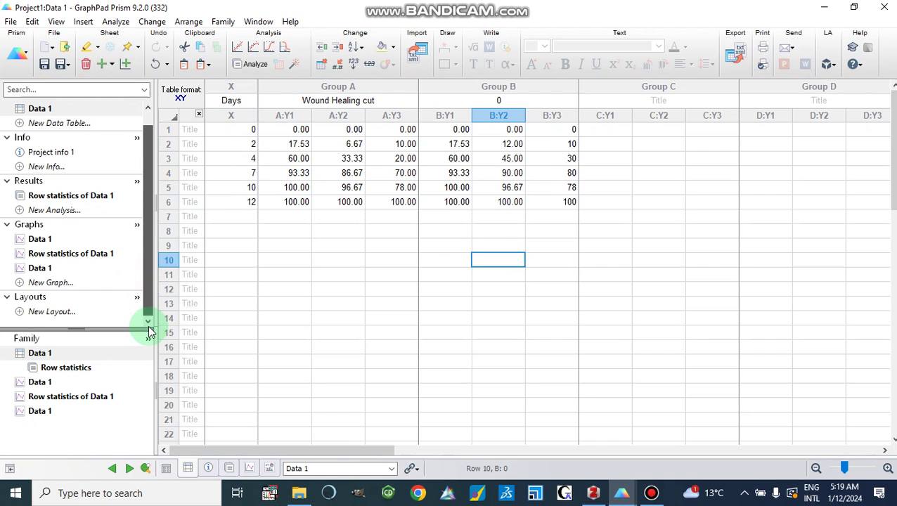
pyautogui.doubleClick(44, 254)
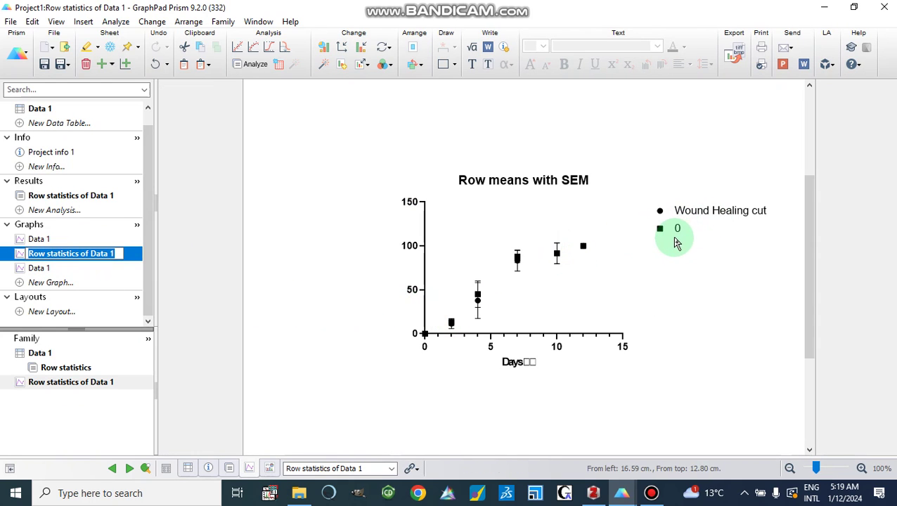
pyautogui.press('Return')
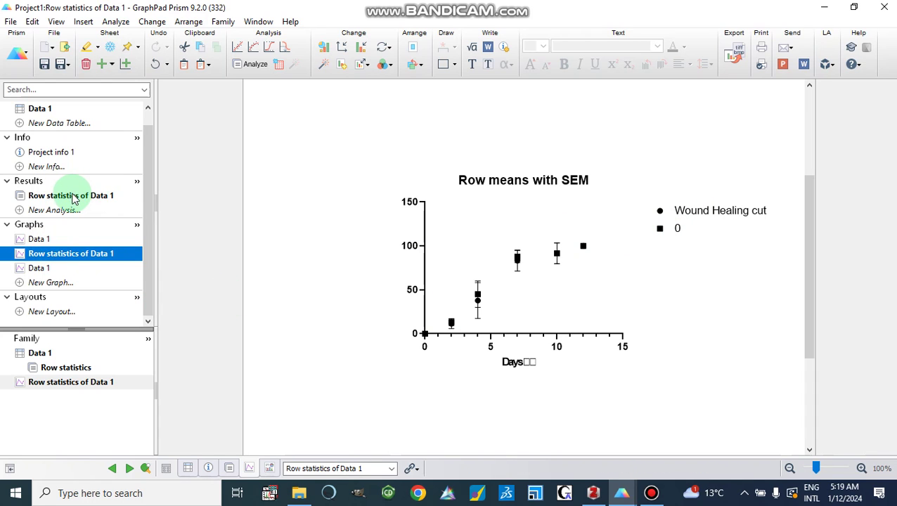
# In the Row statistics of Data 1 results table, title data set B "wound Heaing infection".
pyautogui.click(73, 197)
pyautogui.click(72, 197)
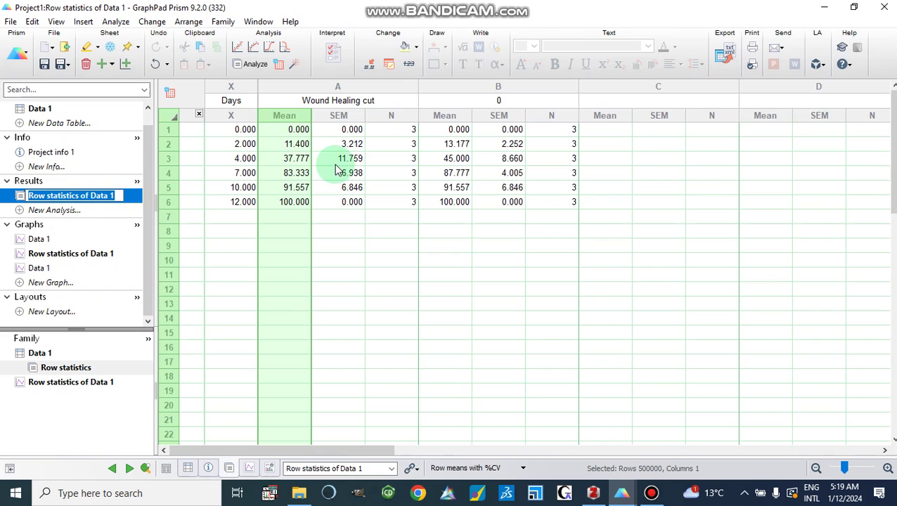
pyautogui.click(511, 101)
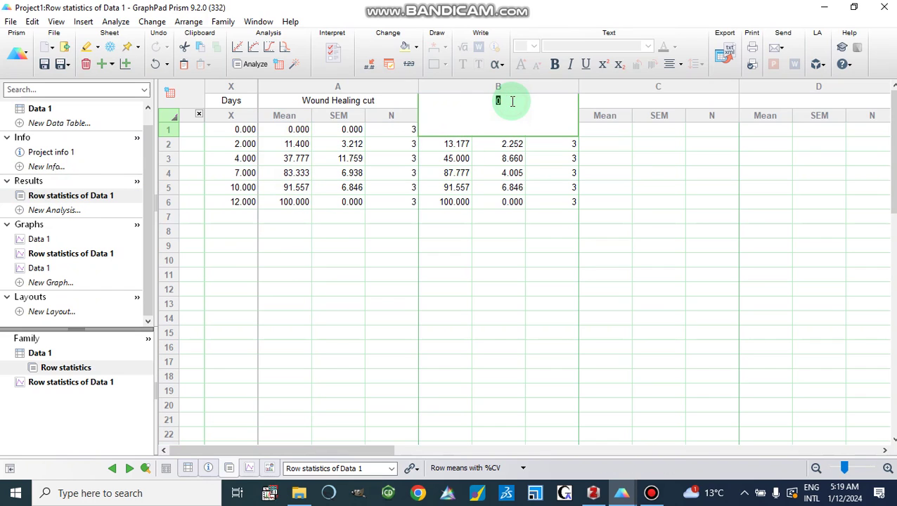
pyautogui.write('wound')
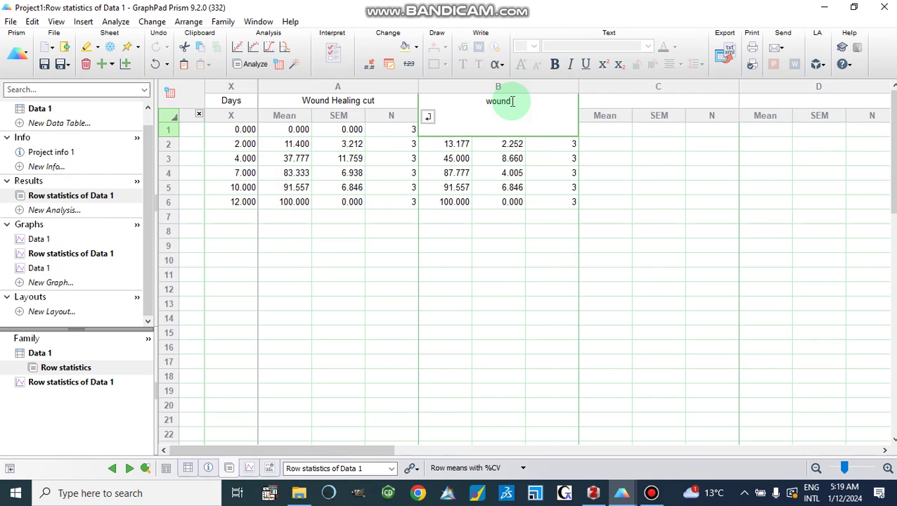
pyautogui.write(' Healing infection')
pyautogui.click(490, 234)
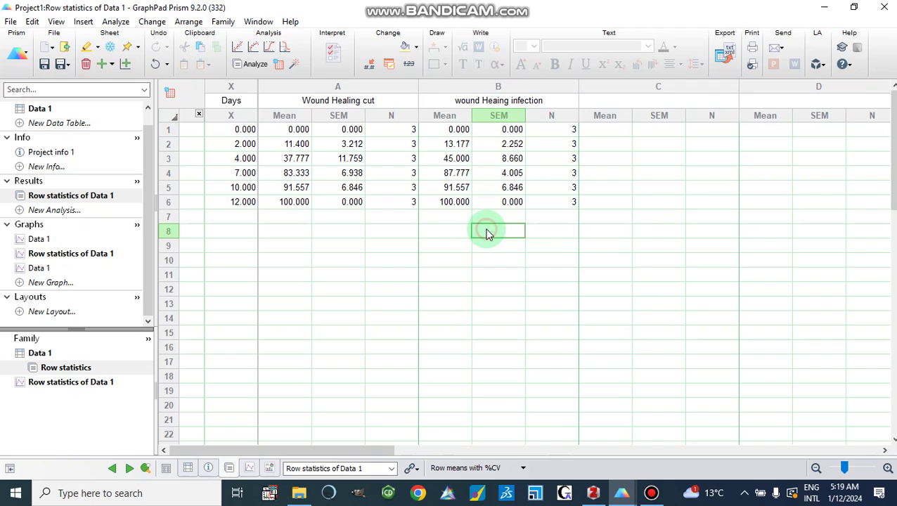
# Check the legend of the Row statistics graph, and title data set B in the Data 1 table "Wound Healing infection".
pyautogui.doubleClick(40, 259)
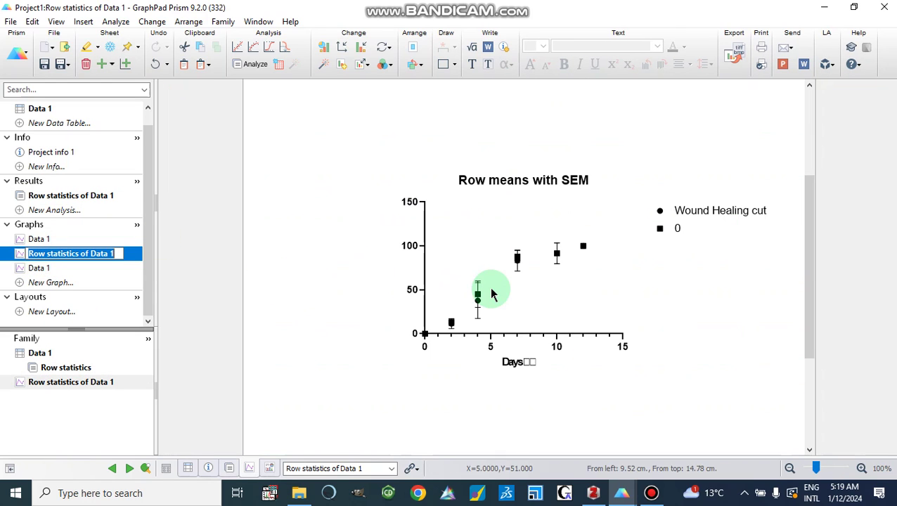
pyautogui.click(678, 228)
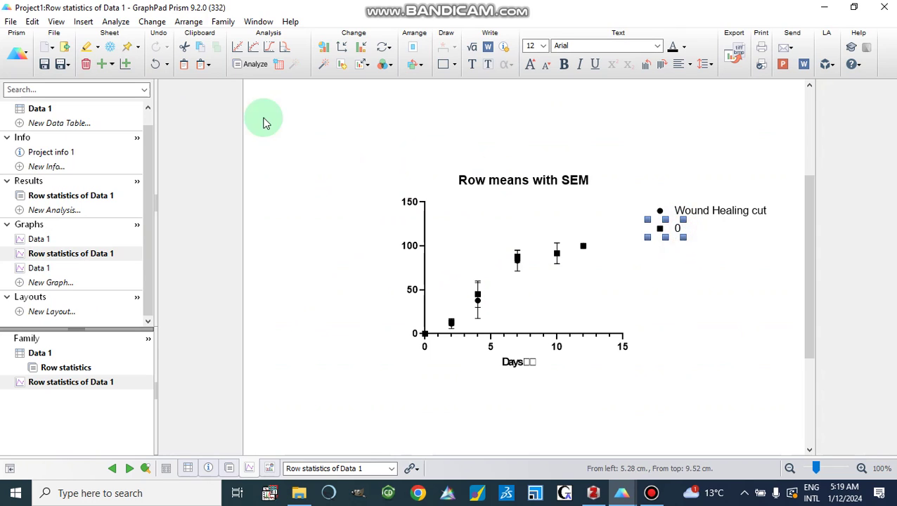
pyautogui.doubleClick(40, 109)
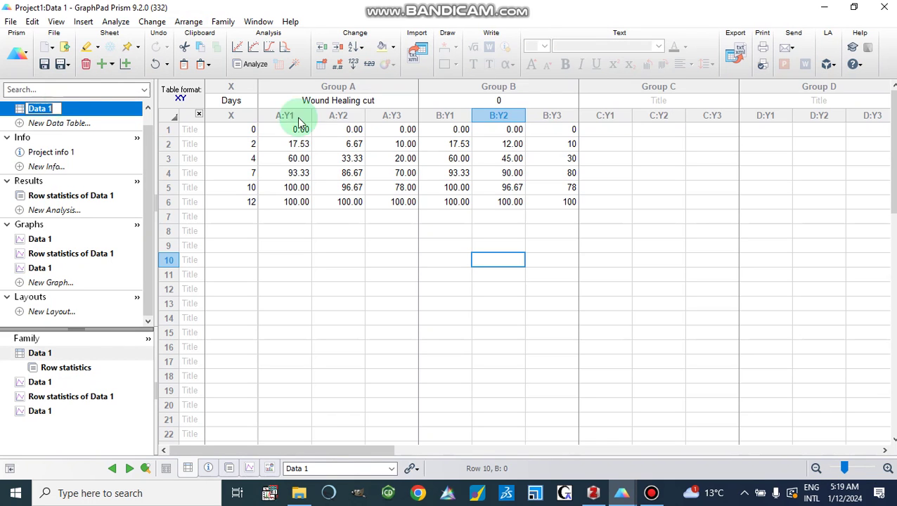
pyautogui.doubleClick(499, 100)
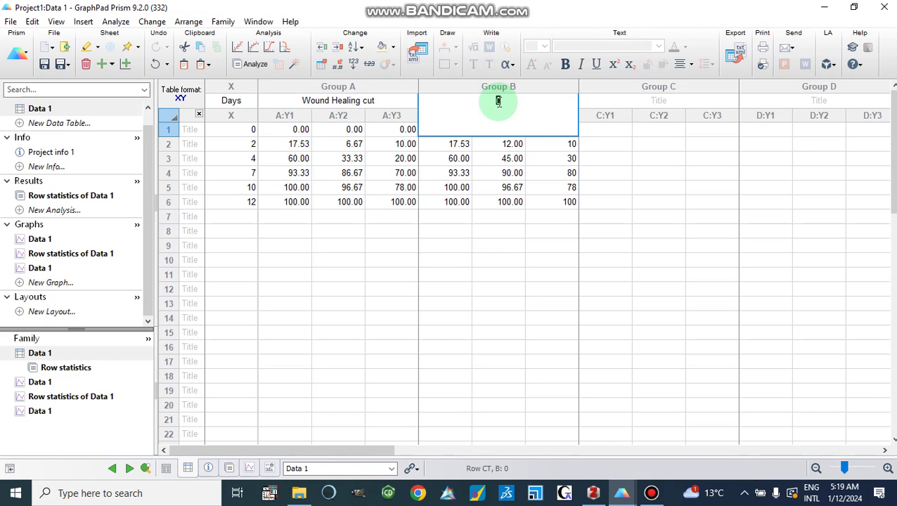
pyautogui.write('Wound Healing infection')
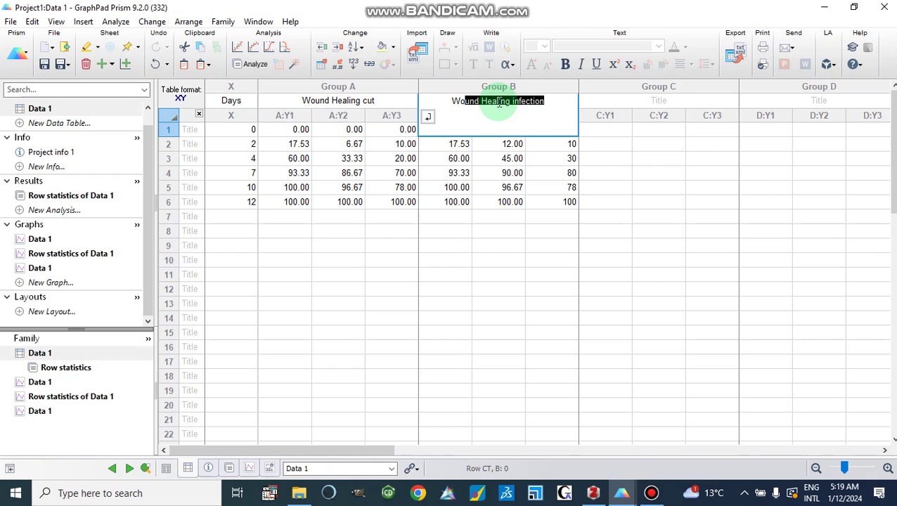
pyautogui.click(522, 245)
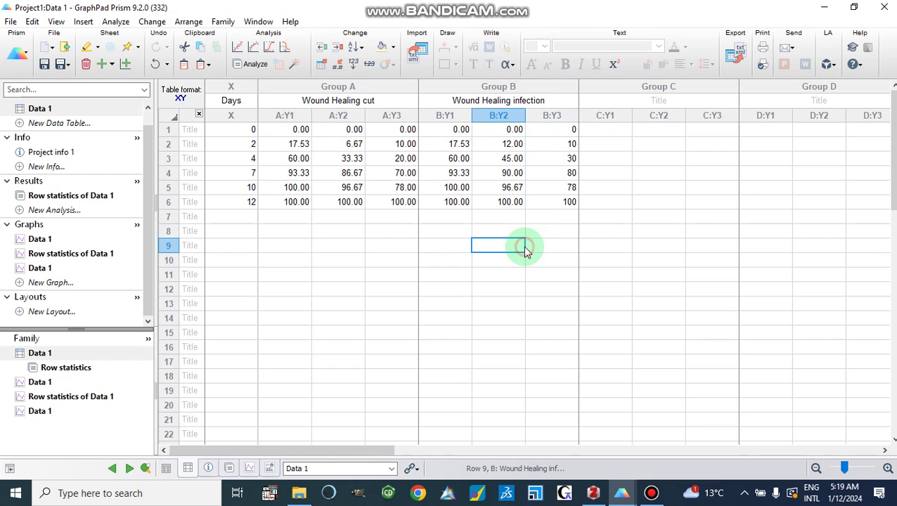
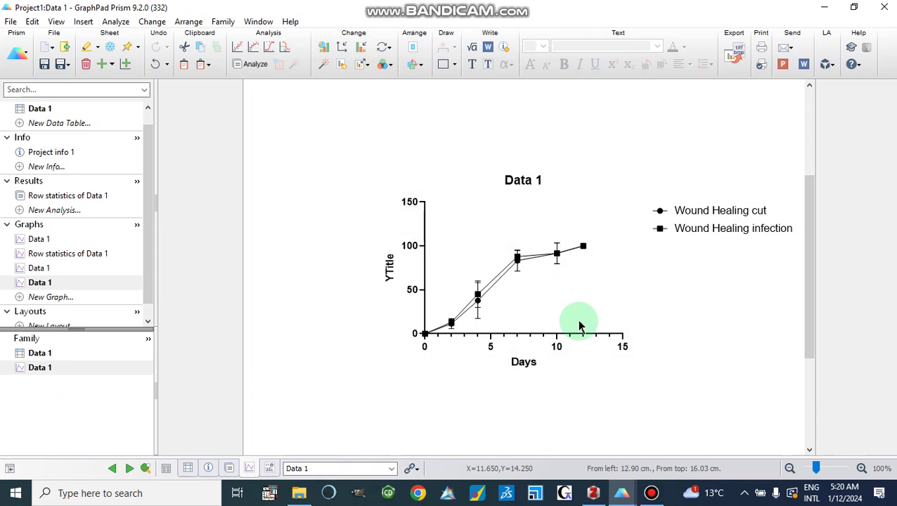
# Apply the Candy bright color scheme to the Data 1 graph.
pyautogui.click(392, 65)
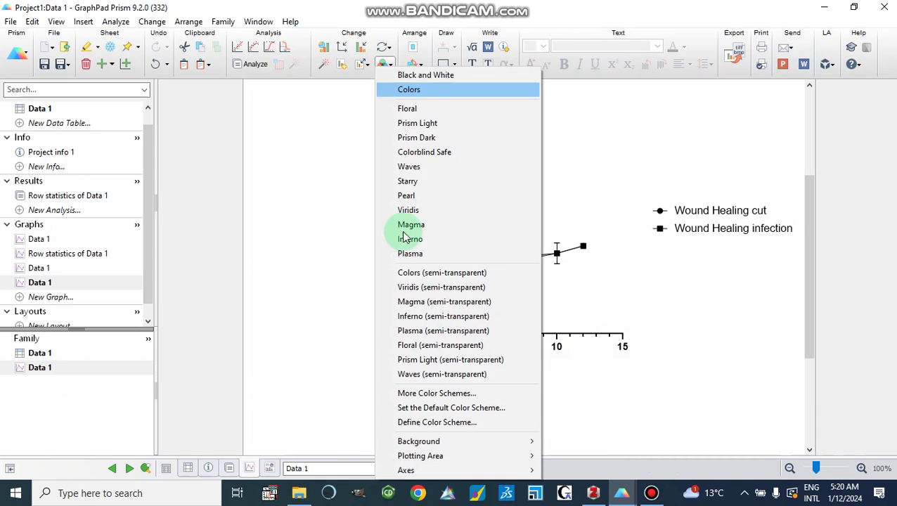
pyautogui.click(412, 394)
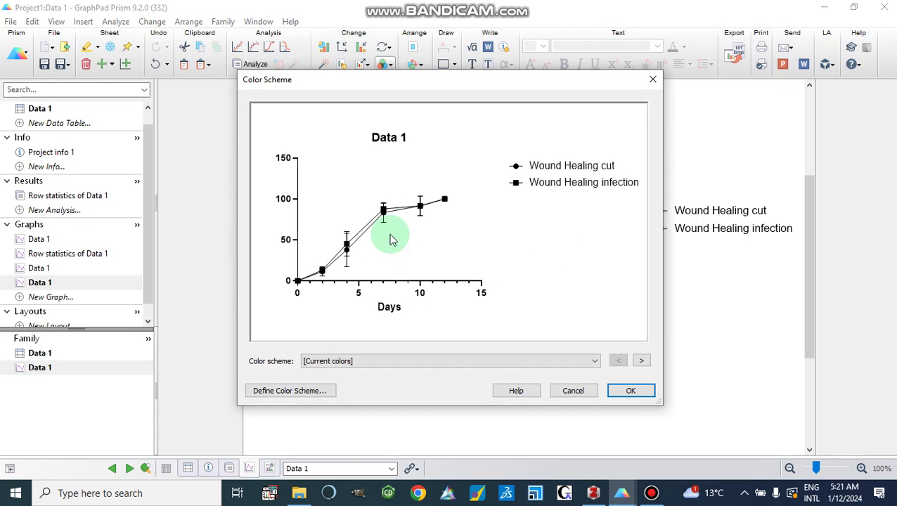
pyautogui.click(380, 361)
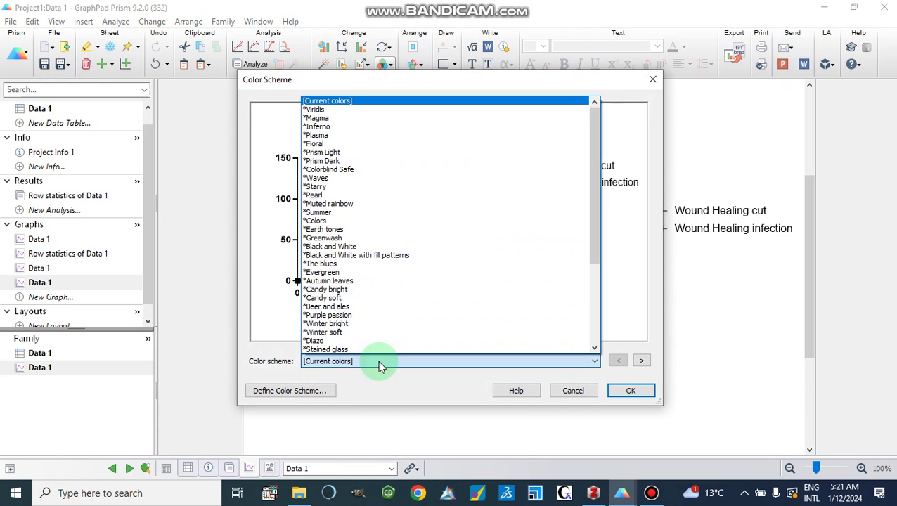
pyautogui.click(358, 291)
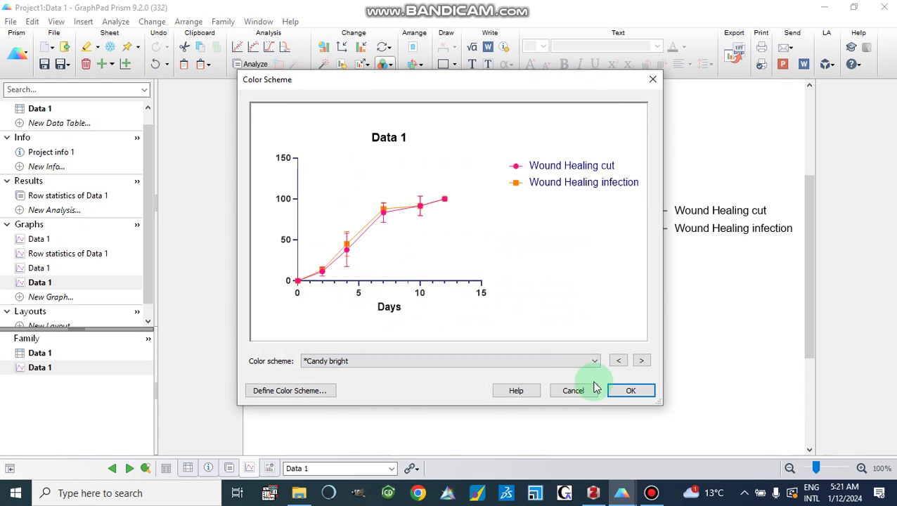
pyautogui.click(621, 392)
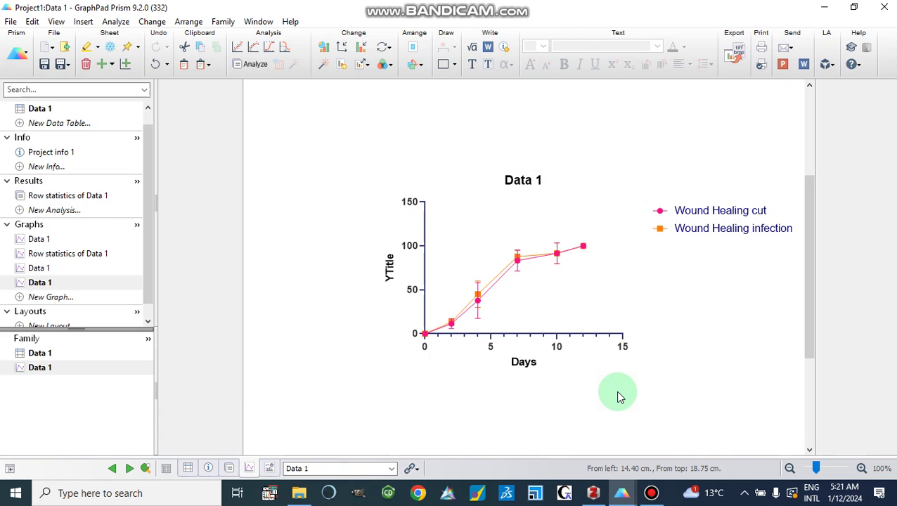
# Title the graph's Y axis "Wound healing (%)", reusing the previously stored title.
pyautogui.click(389, 270)
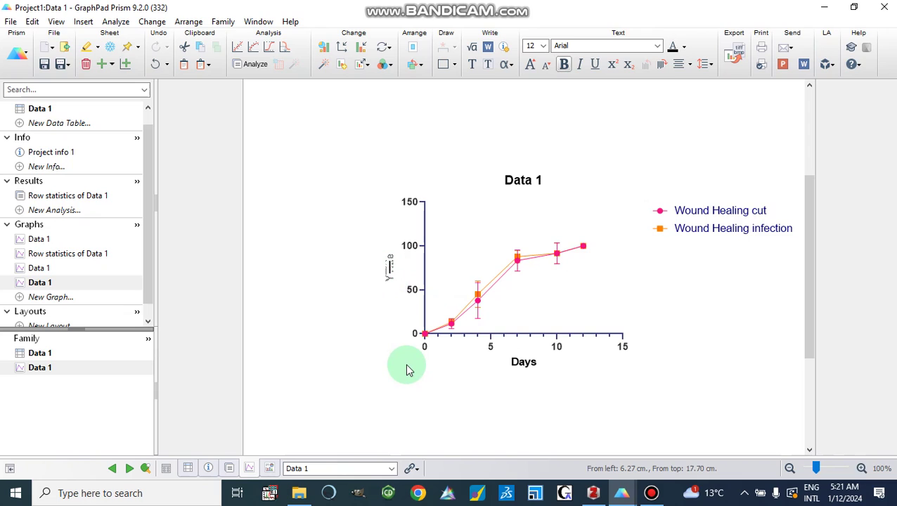
pyautogui.write('Wpu')
pyautogui.press('BackSpace')
pyautogui.press('BackSpace')
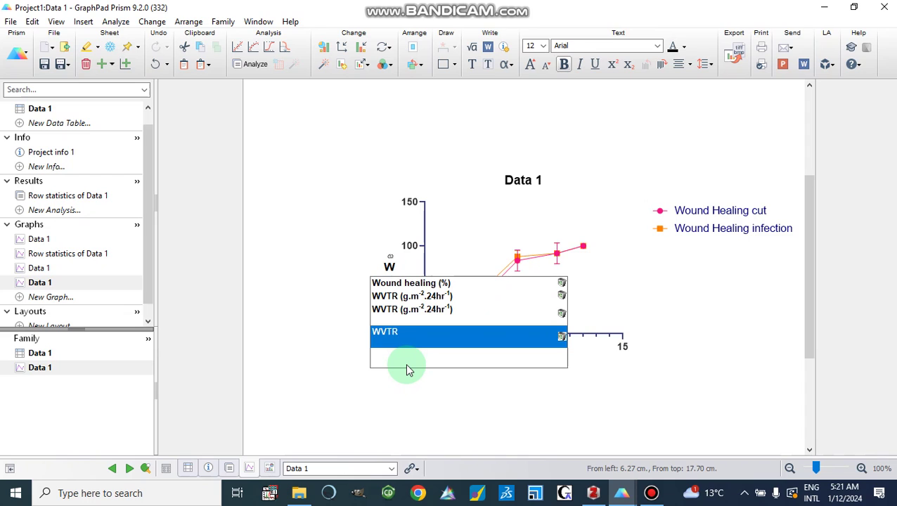
pyautogui.click(406, 283)
pyautogui.click(430, 386)
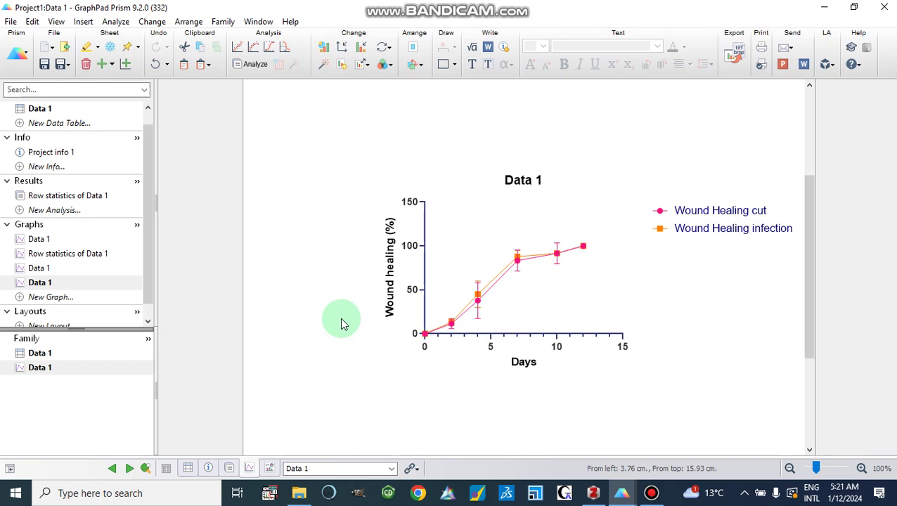
# Switch to the antibacterial.pzfx project and examine both Row statistics of Data 2 graphs and the grouped Data 2 table.
pyautogui.click(622, 497)
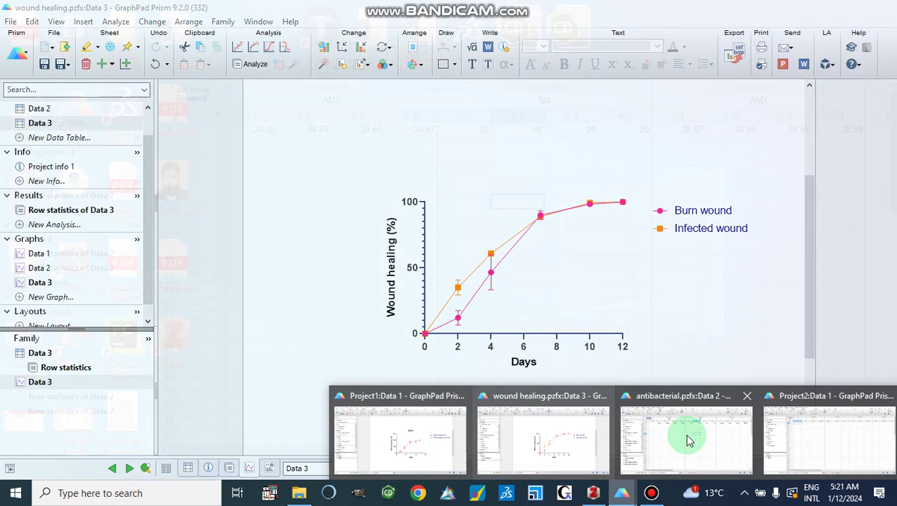
pyautogui.click(688, 438)
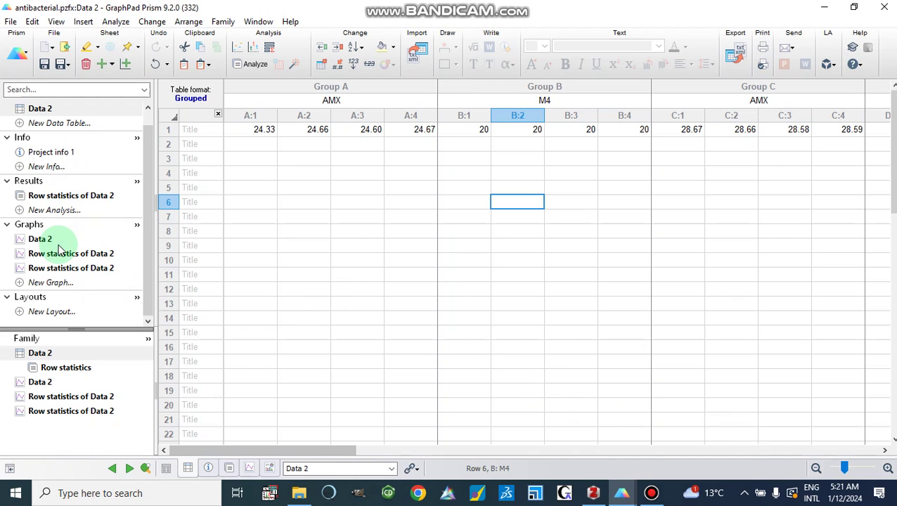
pyautogui.click(59, 268)
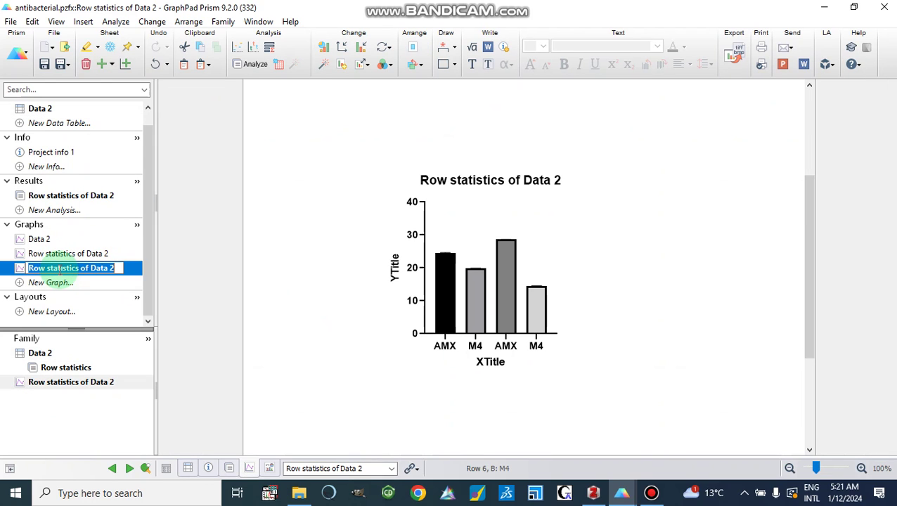
pyautogui.click(318, 316)
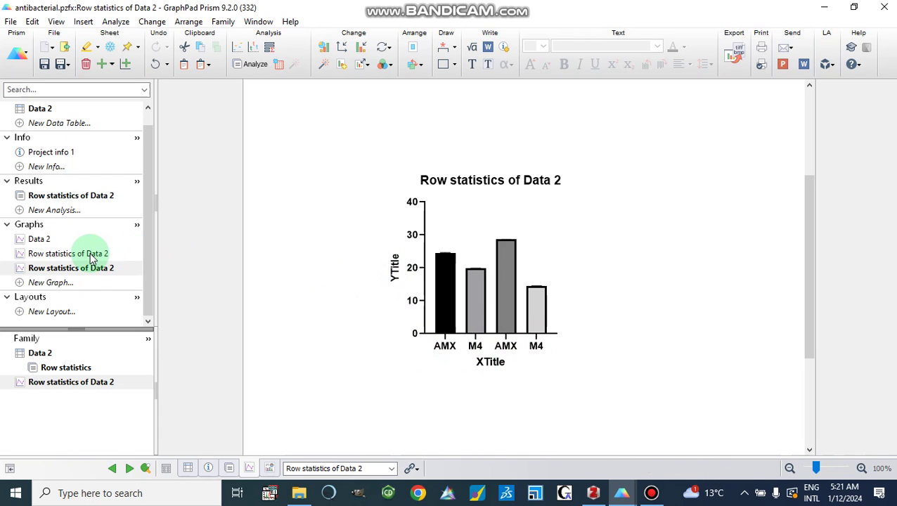
pyautogui.click(42, 253)
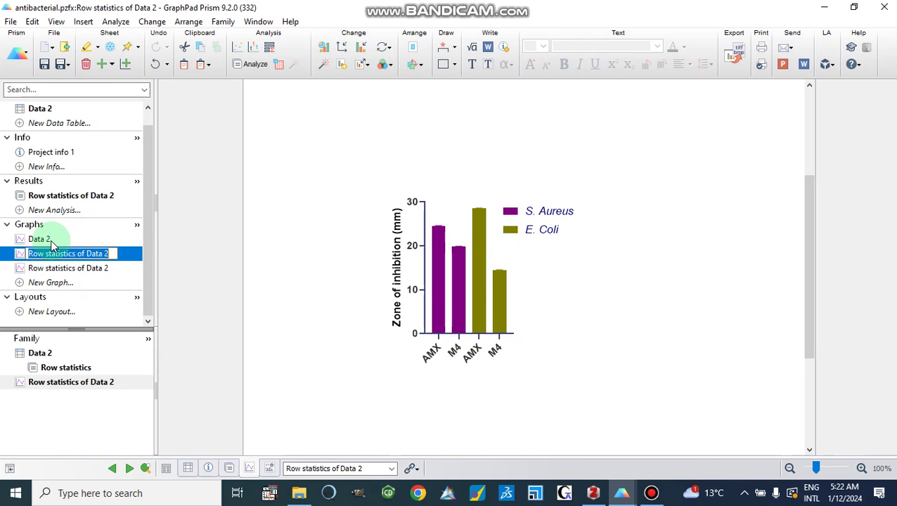
pyautogui.moveTo(147, 178); pyautogui.dragTo(147, 121)
pyautogui.doubleClick(37, 123)
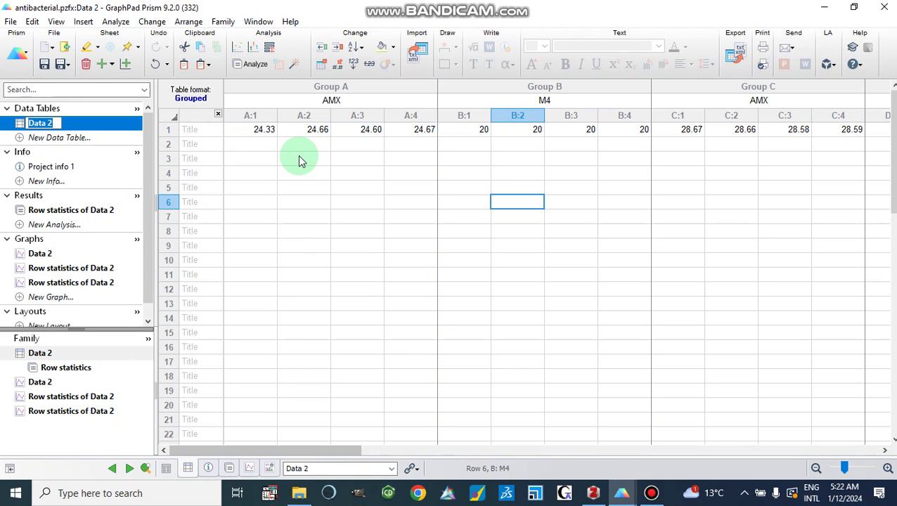
pyautogui.click(182, 118)
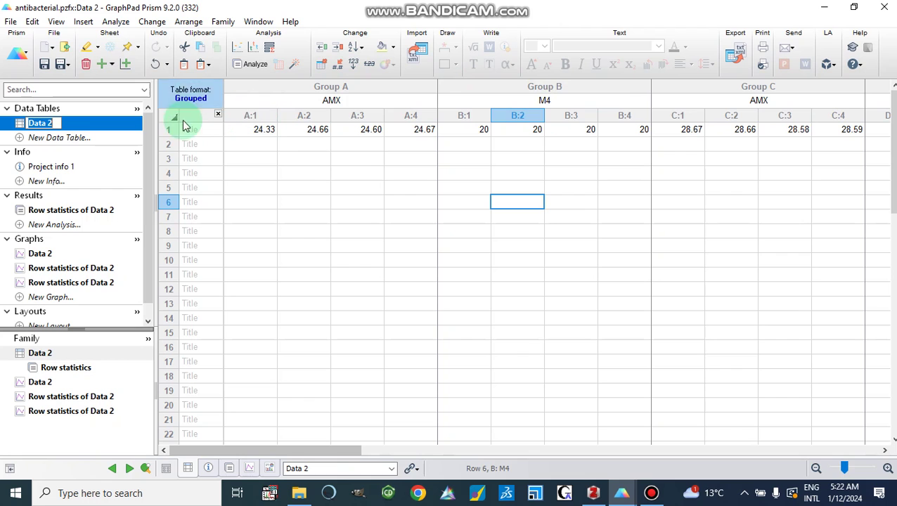
# Create a new project file with an empty Grouped table that takes 2 replicate values in side-by-side subcolumns.
pyautogui.click(10, 21)
pyautogui.click(32, 21)
pyautogui.click(10, 22)
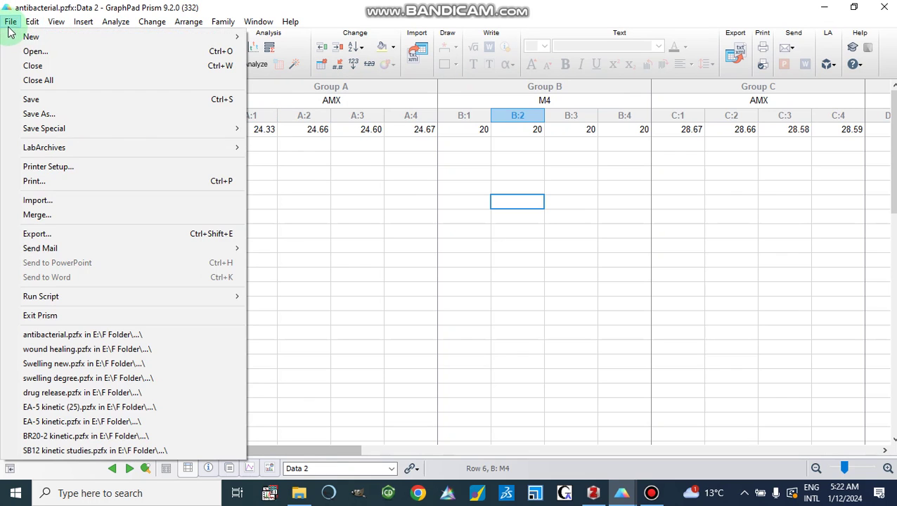
pyautogui.moveTo(28, 41)
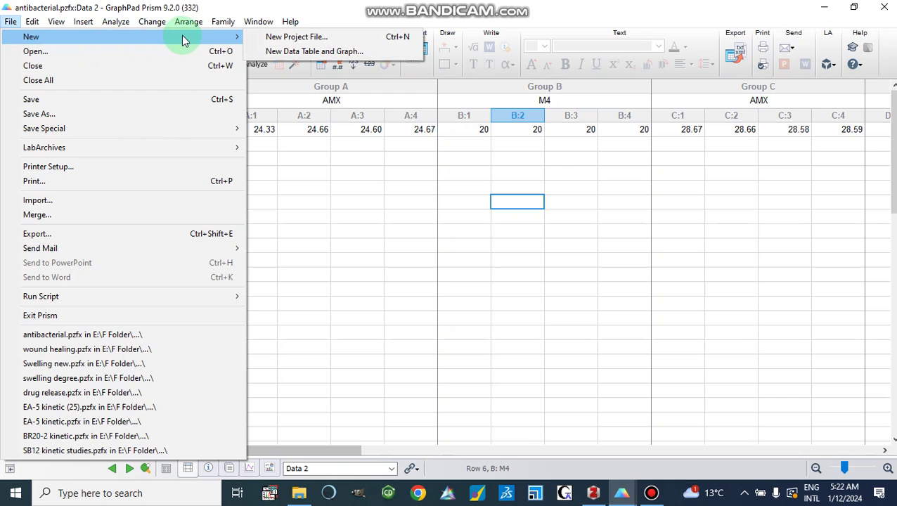
pyautogui.click(289, 36)
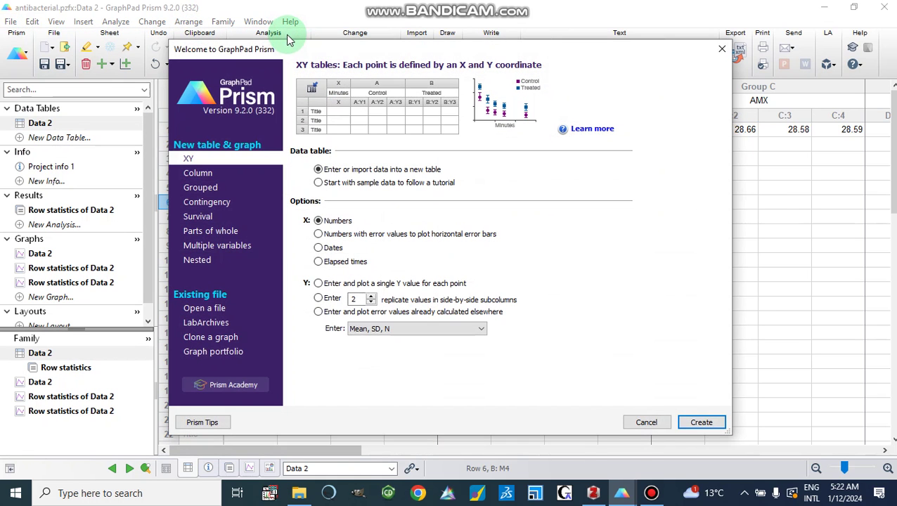
pyautogui.click(318, 262)
pyautogui.click(320, 300)
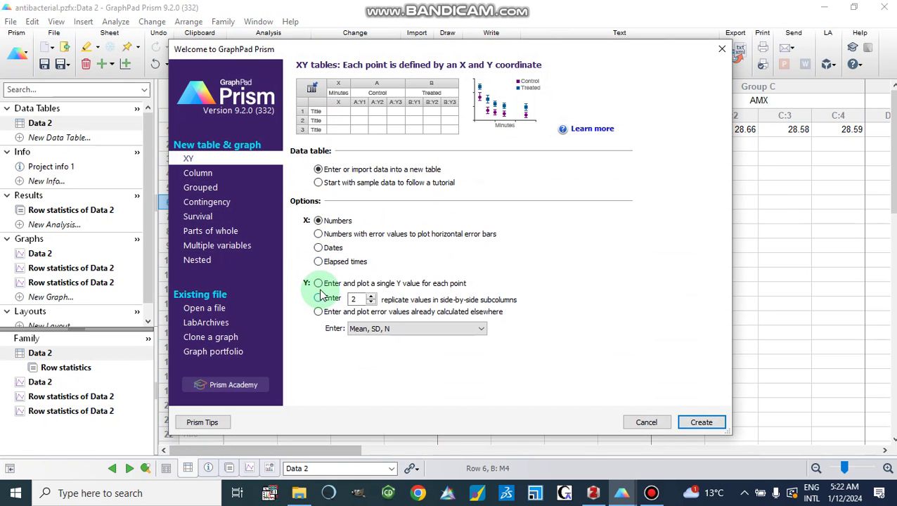
pyautogui.click(201, 189)
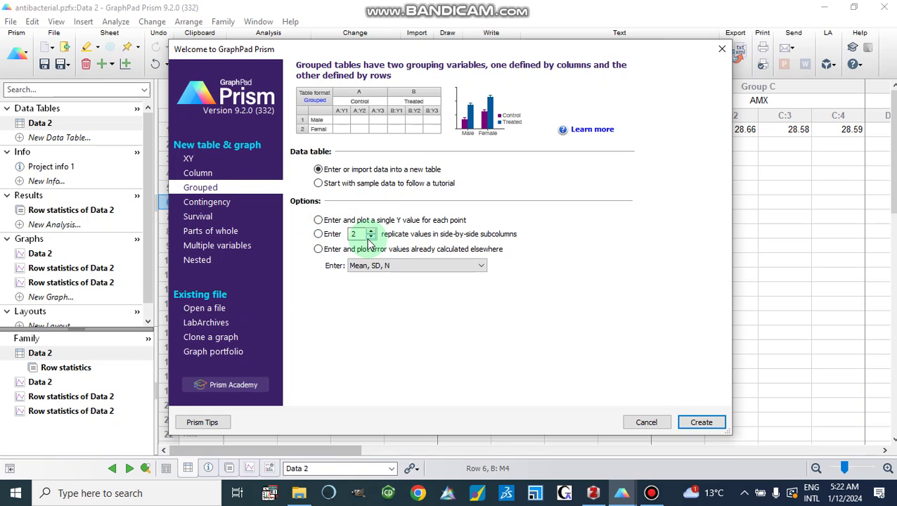
pyautogui.click(318, 235)
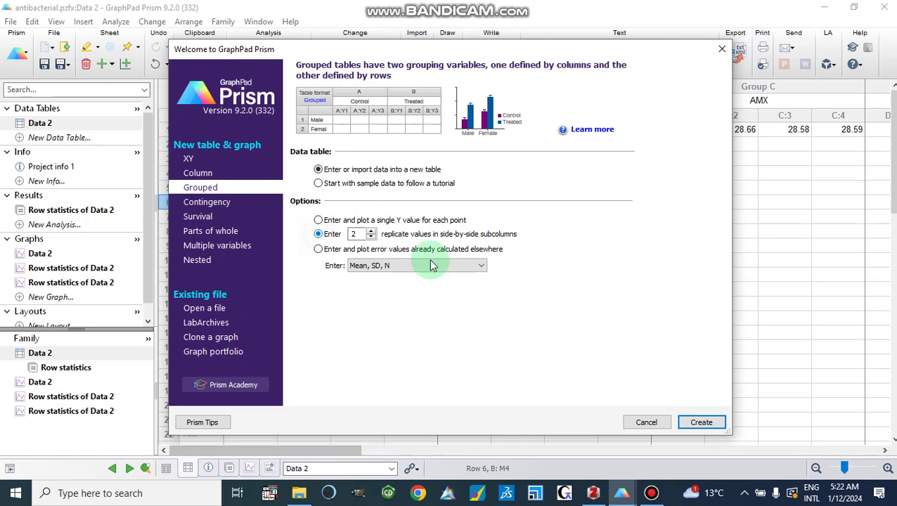
pyautogui.click(696, 424)
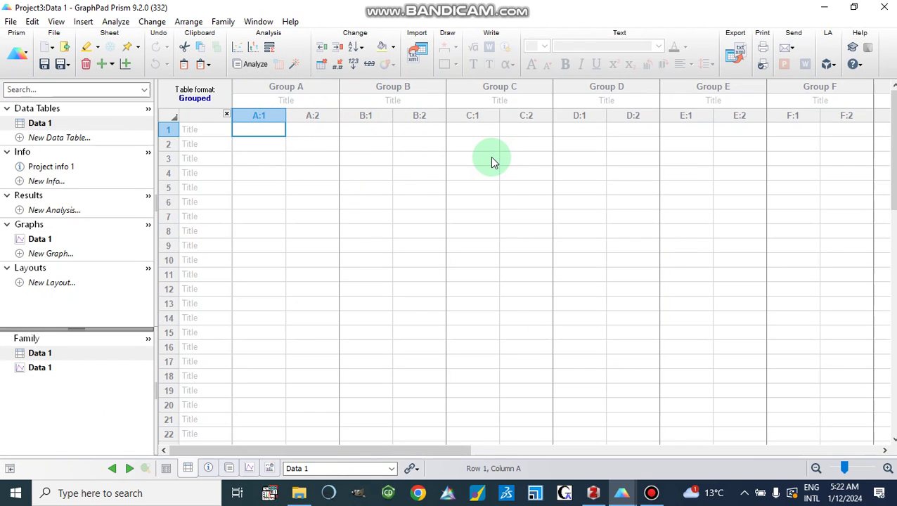
pyautogui.click(272, 173)
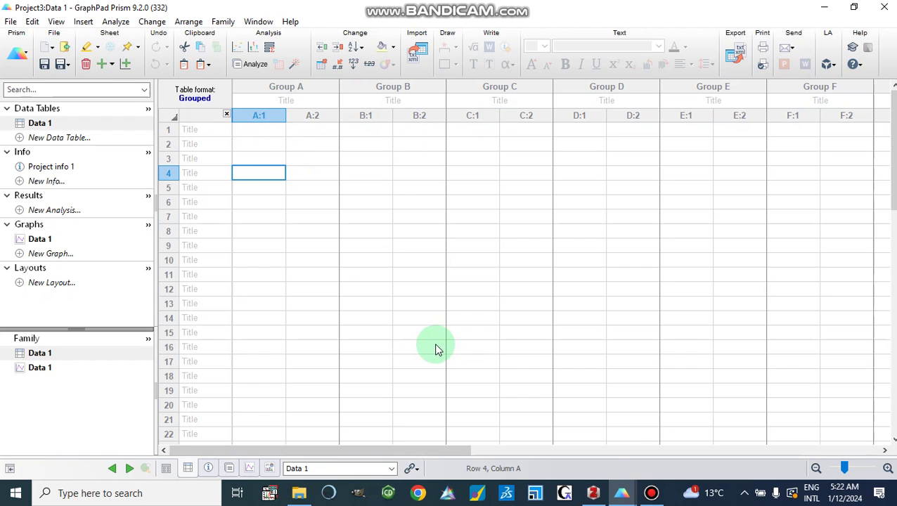
# Copy subcolumns A:1 and A:2 of the AMX group from the Data 2 table of antibacterial.pzfx.
pyautogui.click(622, 494)
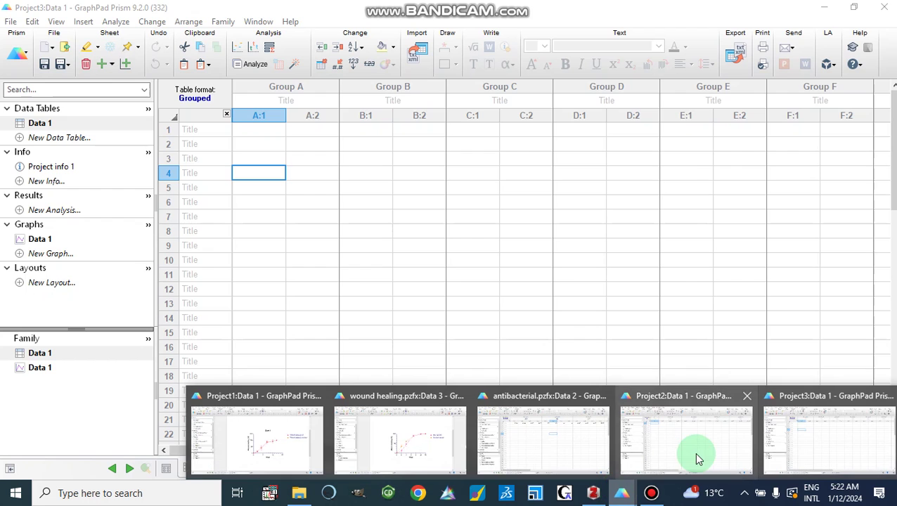
pyautogui.moveTo(527, 437)
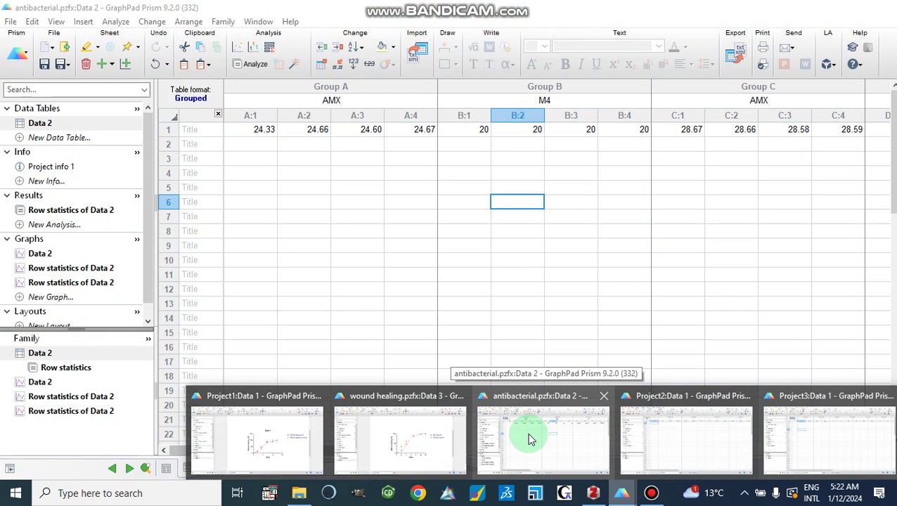
pyautogui.click(528, 438)
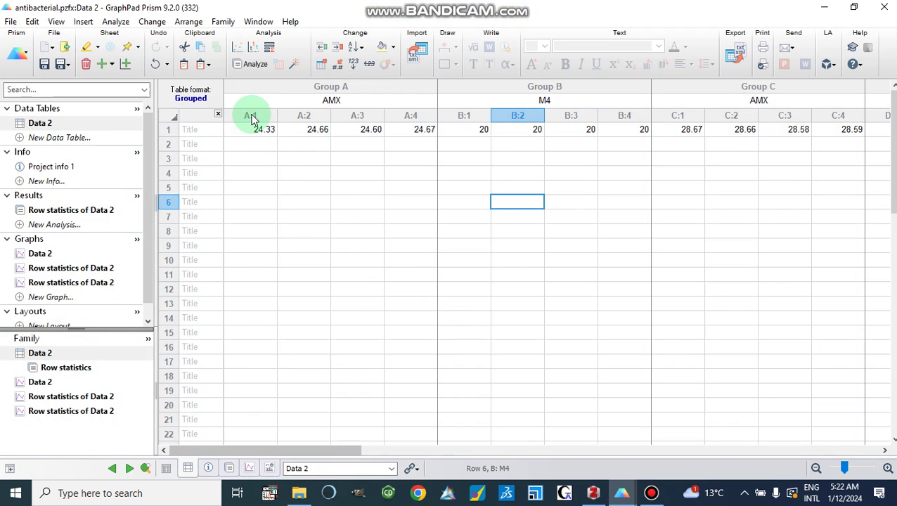
pyautogui.moveTo(246, 117); pyautogui.dragTo(313, 128)
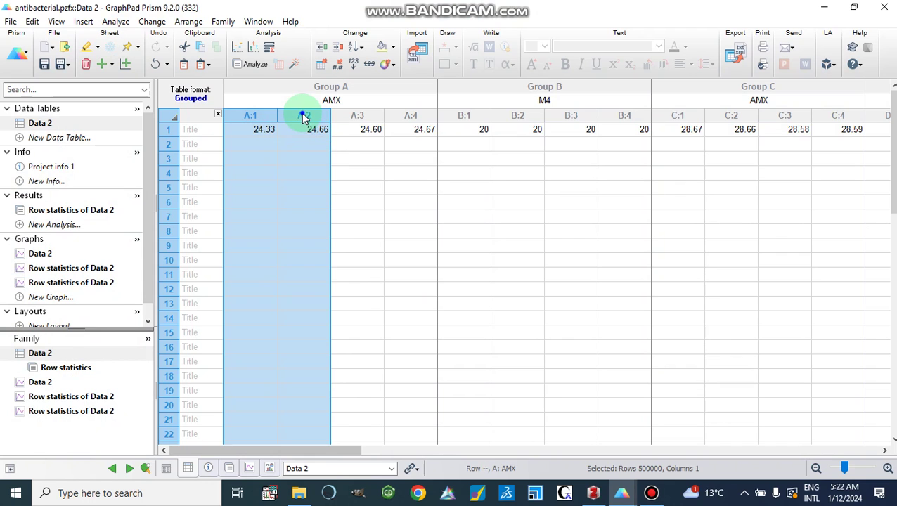
pyautogui.rightClick(304, 118)
pyautogui.click(330, 135)
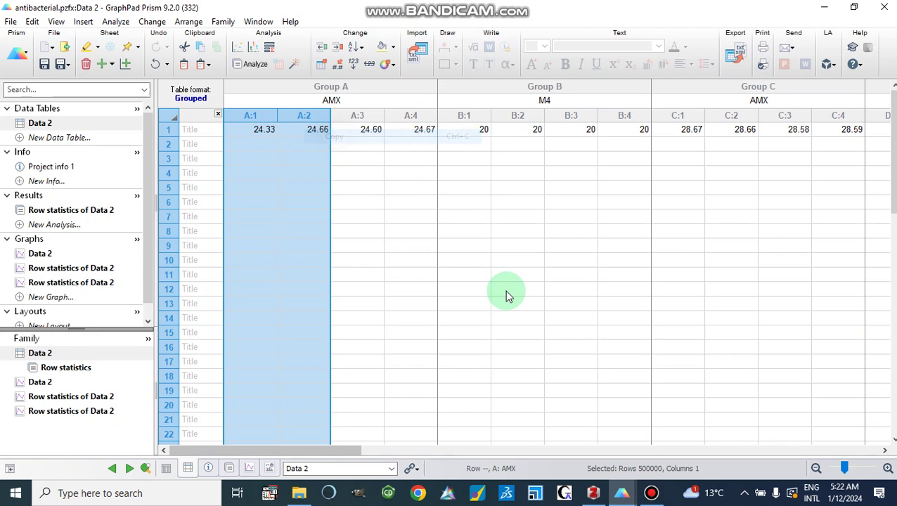
# Paste the copied AMX replicates into Group A of the new Project3 Data 1 table.
pyautogui.click(622, 493)
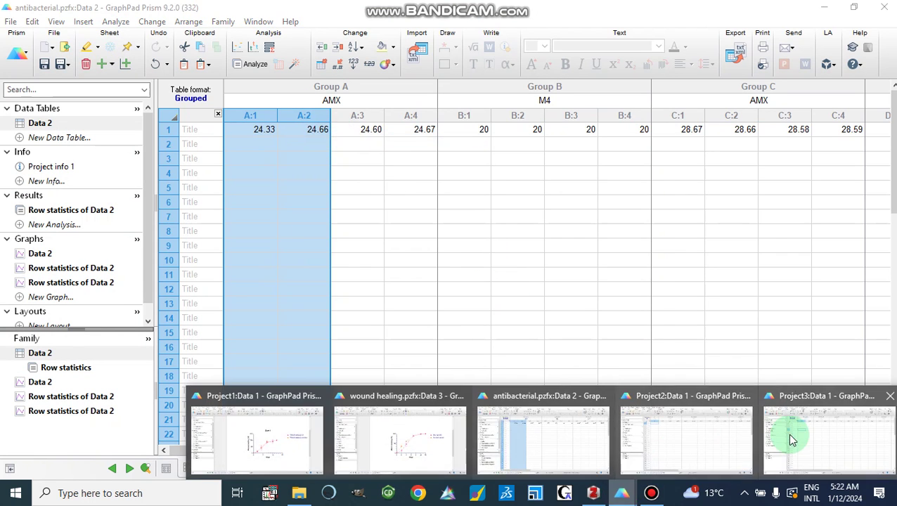
pyautogui.click(788, 440)
pyautogui.moveTo(260, 116); pyautogui.dragTo(317, 124)
pyautogui.rightClick(281, 121)
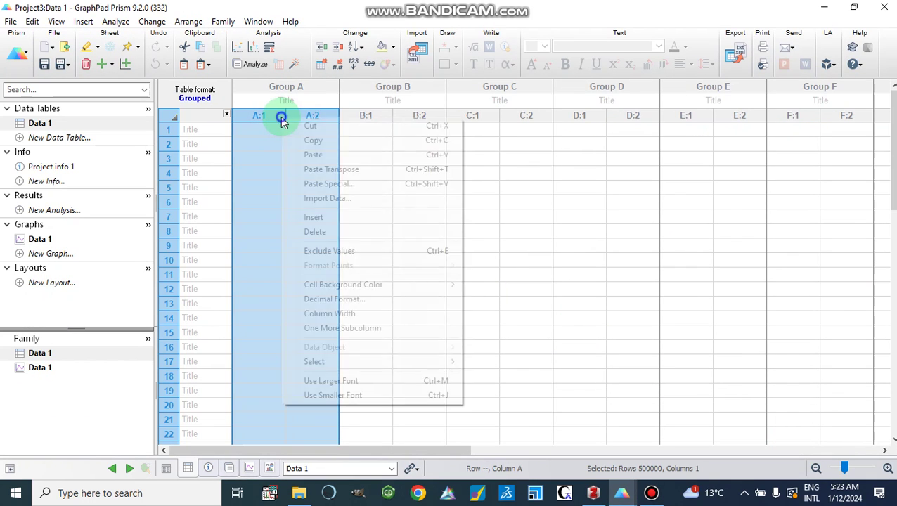
pyautogui.click(310, 154)
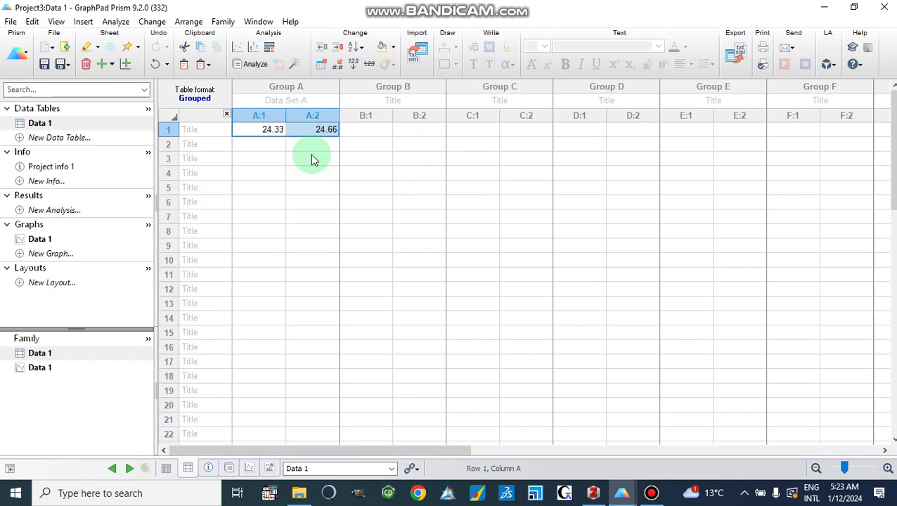
# Copy subcolumns B:1 and B:2 of the M4 group from the Data 2 table of antibacterial.pzfx.
pyautogui.click(621, 495)
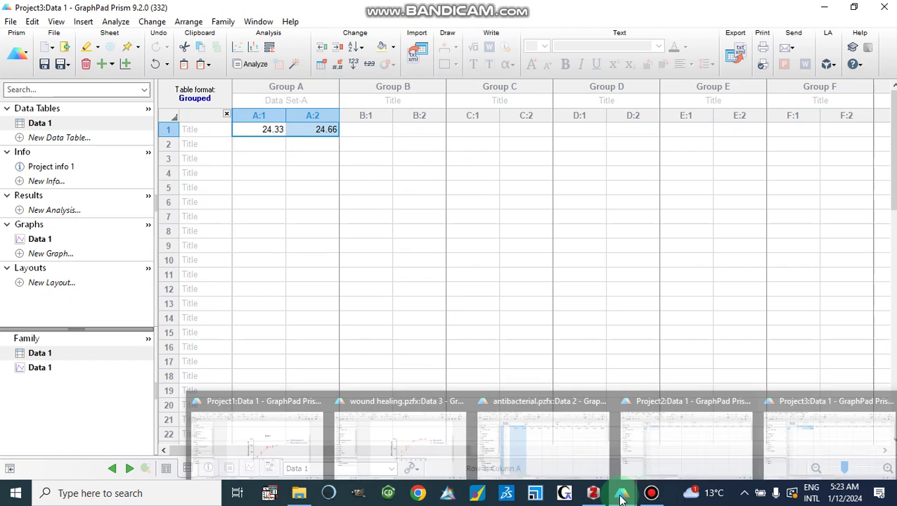
pyautogui.click(556, 448)
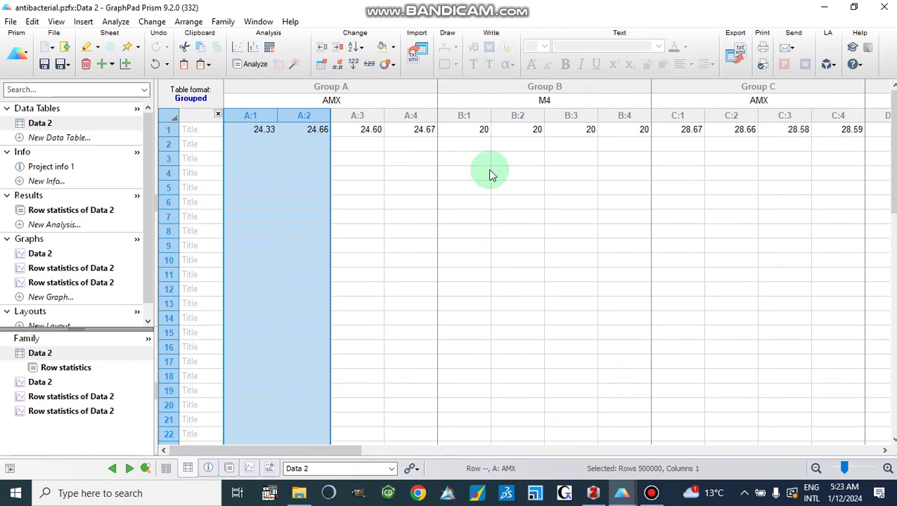
pyautogui.moveTo(465, 116); pyautogui.dragTo(519, 115)
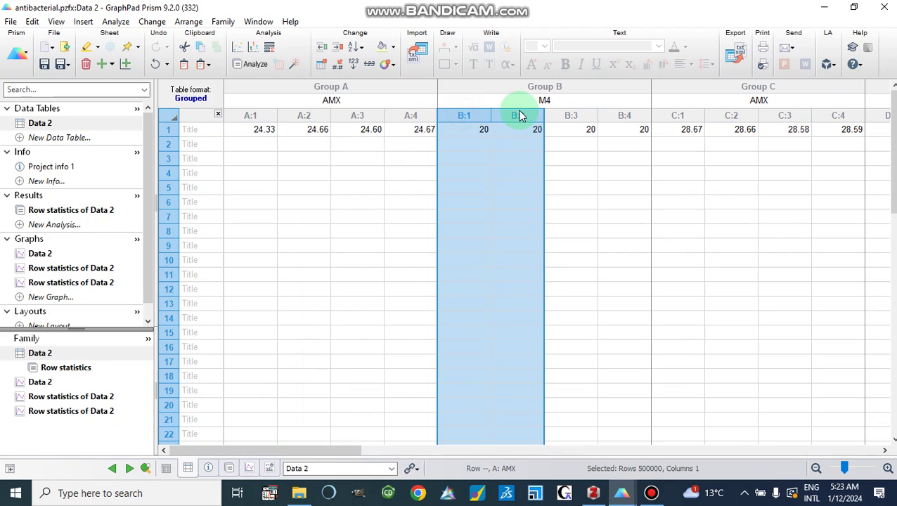
pyautogui.rightClick(470, 118)
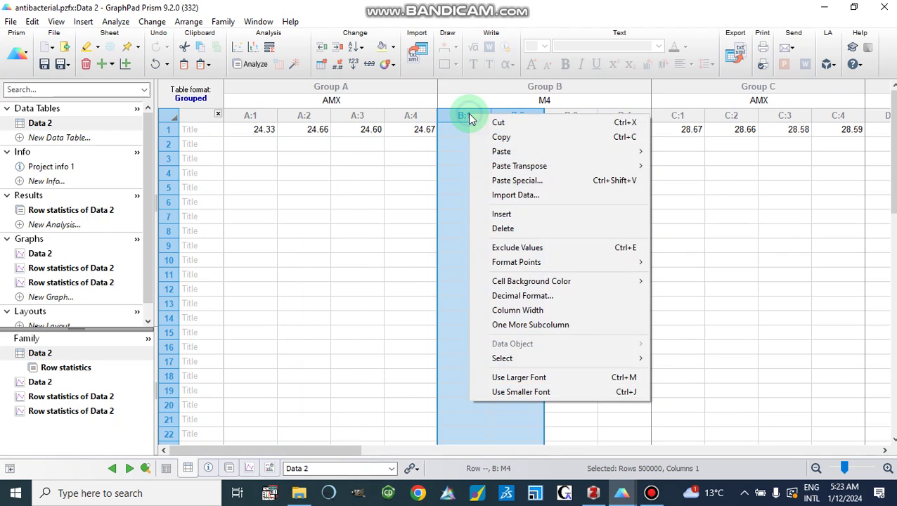
pyautogui.click(501, 137)
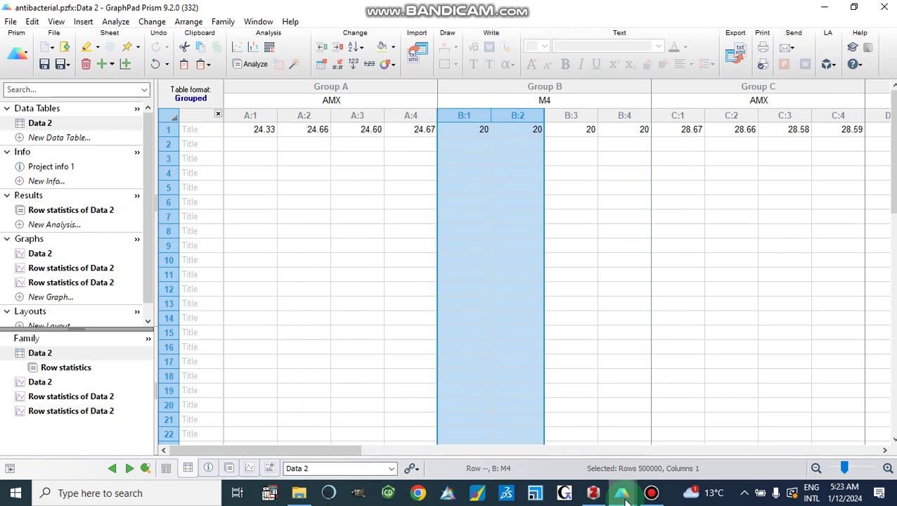
# Paste the copied M4 replicates into subcolumns B:1 and B:2 of Group B in the Project3 Data 1 table.
pyautogui.click(626, 498)
pyautogui.click(806, 454)
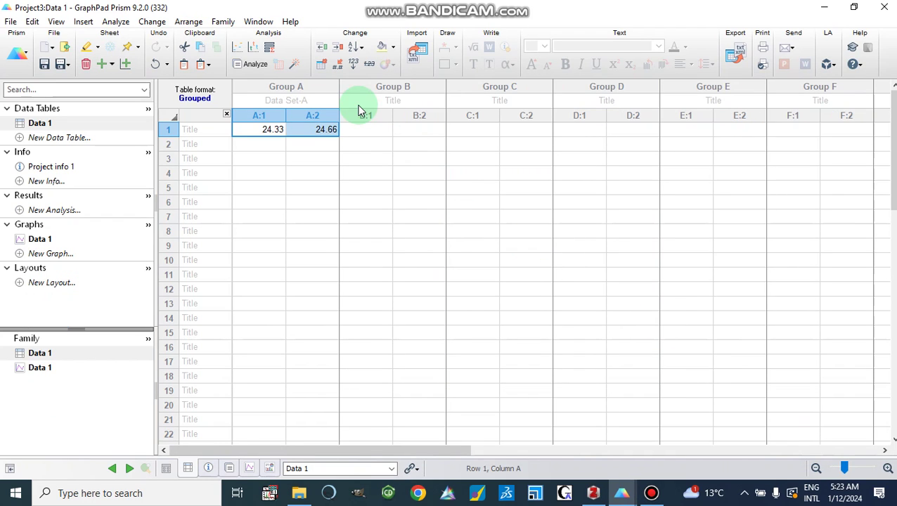
pyautogui.moveTo(361, 117); pyautogui.dragTo(417, 116)
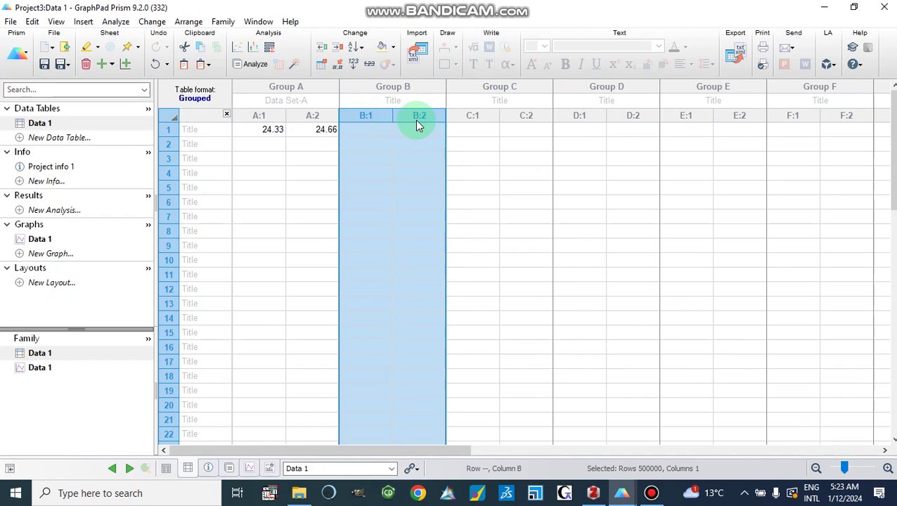
pyautogui.rightClick(376, 118)
pyautogui.click(406, 157)
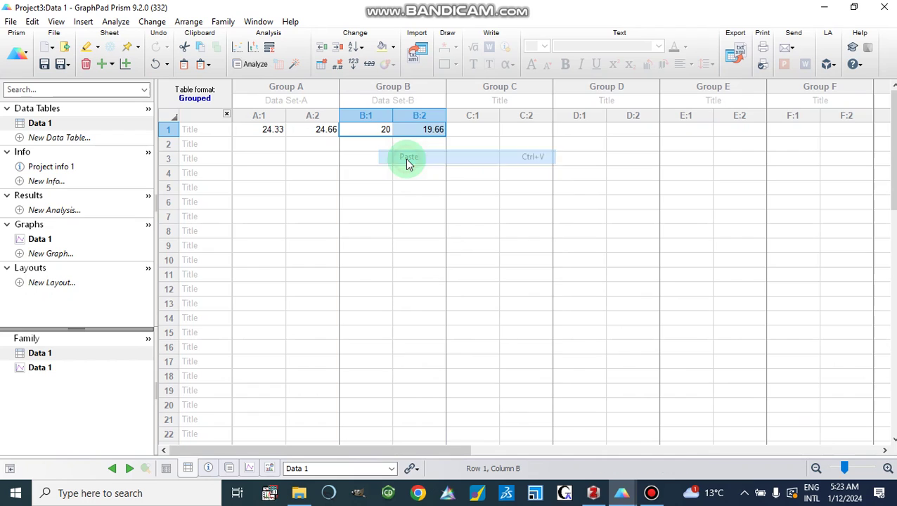
# Title Group A "Control" and Group B "Treated" in the Data 1 table.
pyautogui.click(271, 100)
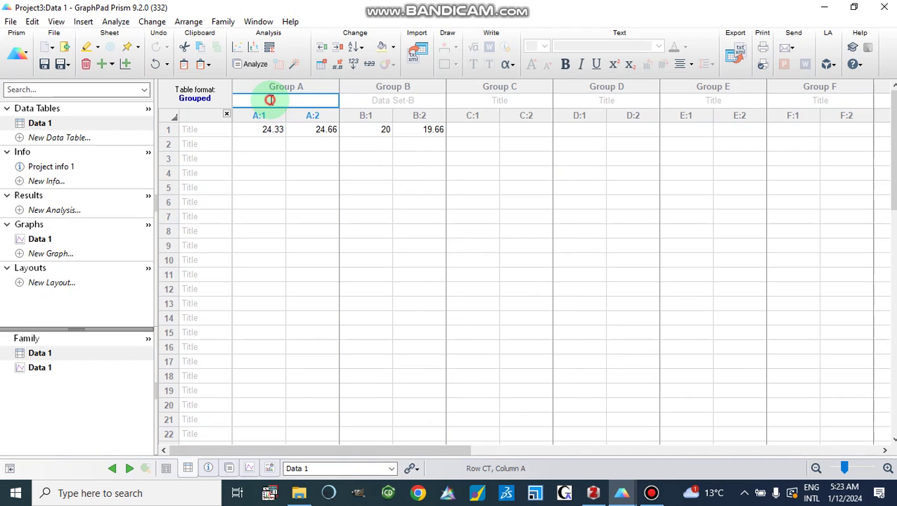
pyautogui.hotkey('ctrl', 'v')
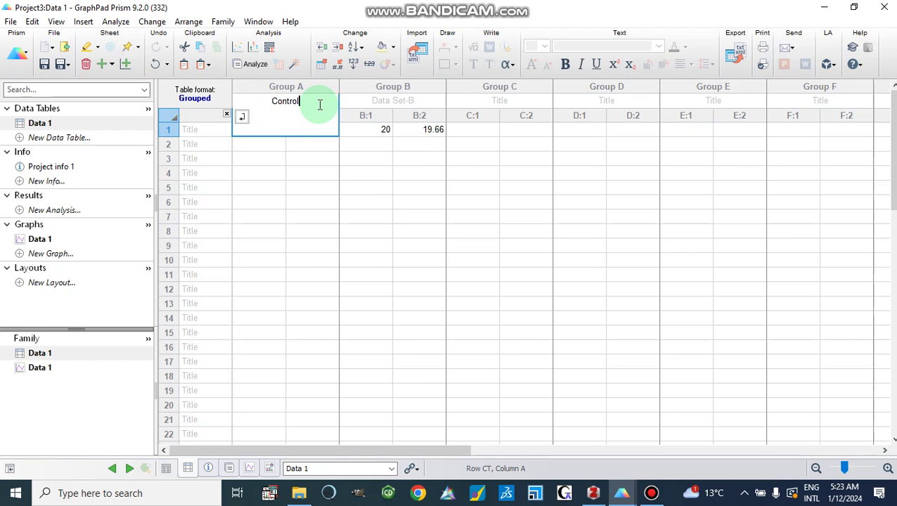
pyautogui.click(377, 102)
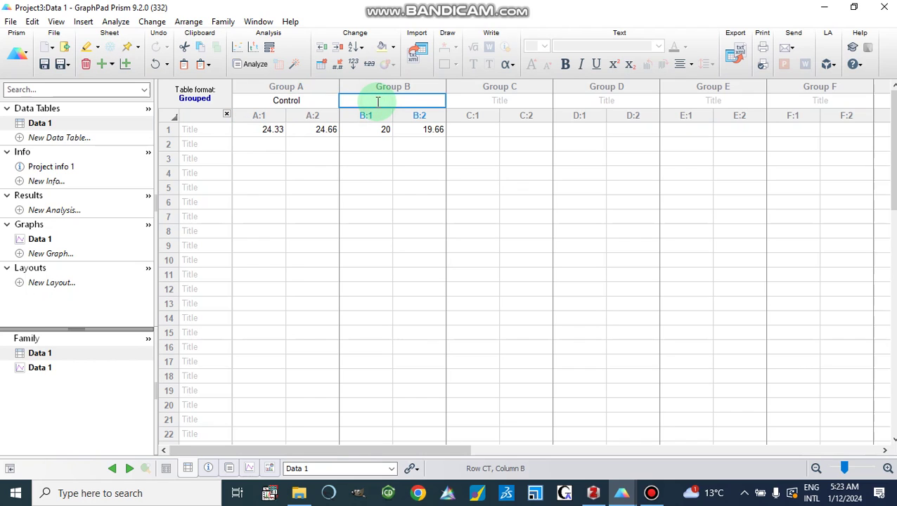
pyautogui.write('Treated')
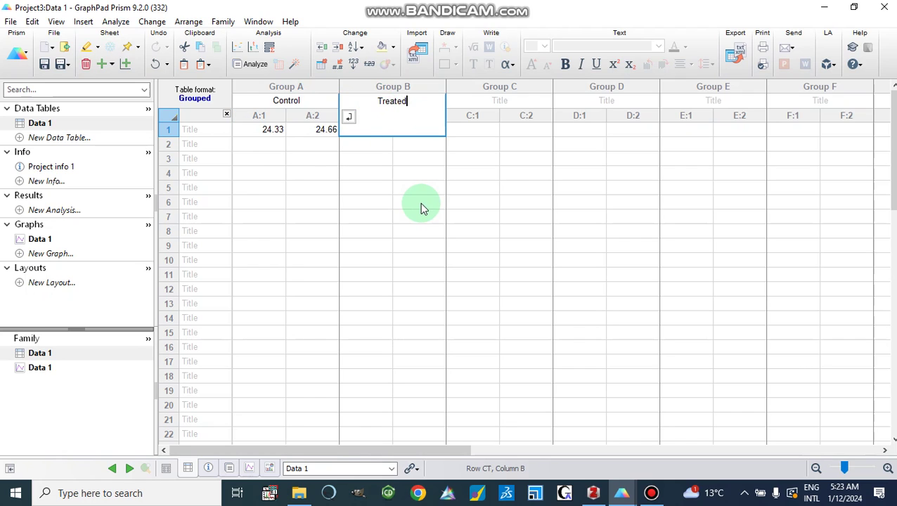
pyautogui.click(420, 202)
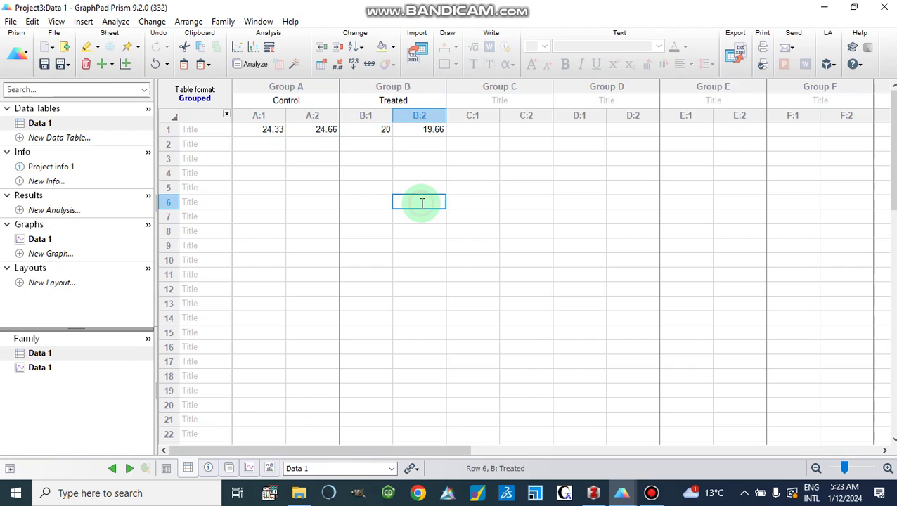
# Run Row statistics on the Control and Treated data sets, calculating row means with SEM, N for each data set column.
pyautogui.moveTo(262, 87); pyautogui.dragTo(414, 141)
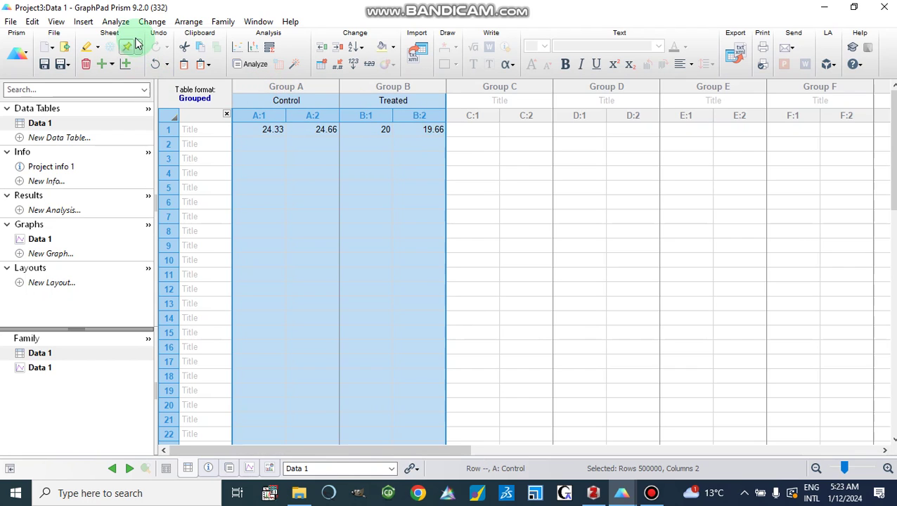
pyautogui.click(256, 68)
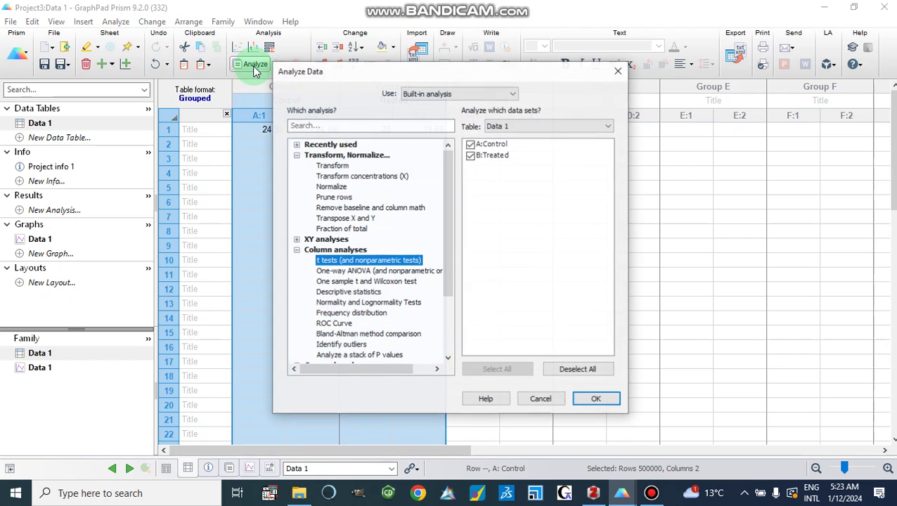
pyautogui.click(296, 145)
pyautogui.click(338, 155)
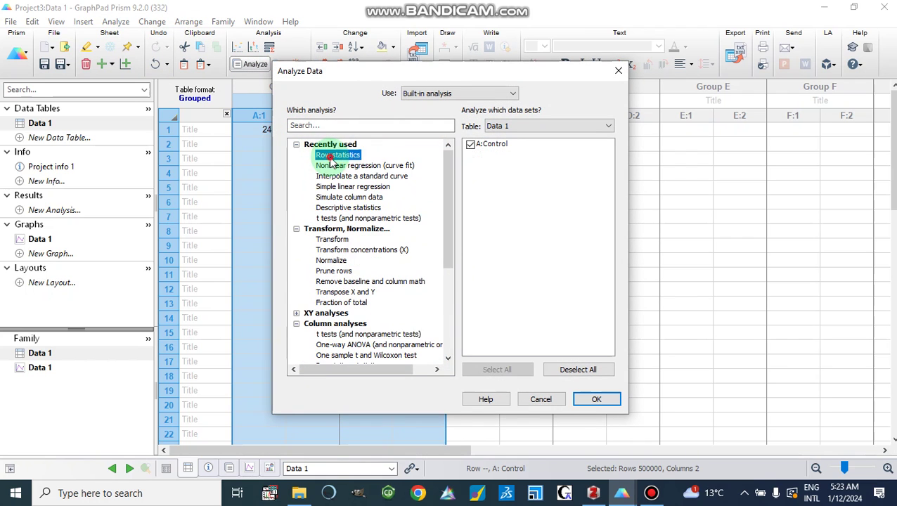
pyautogui.click(596, 400)
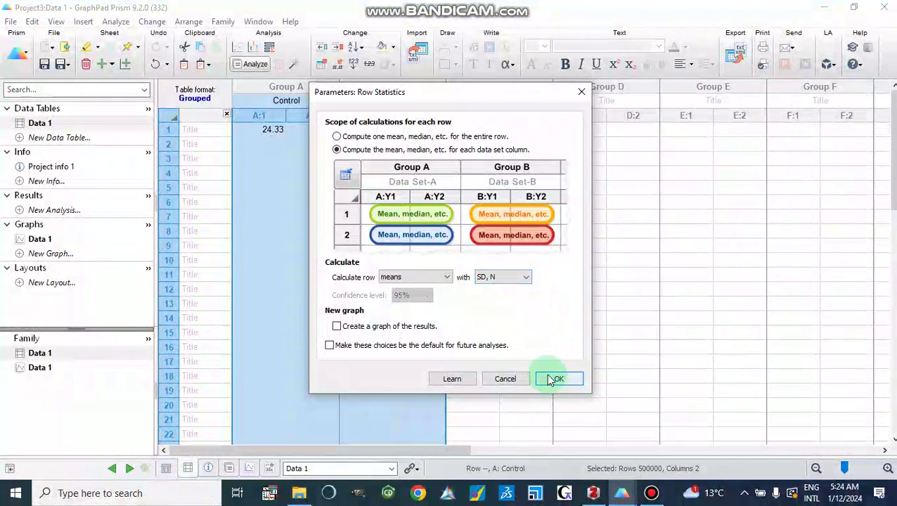
pyautogui.click(526, 277)
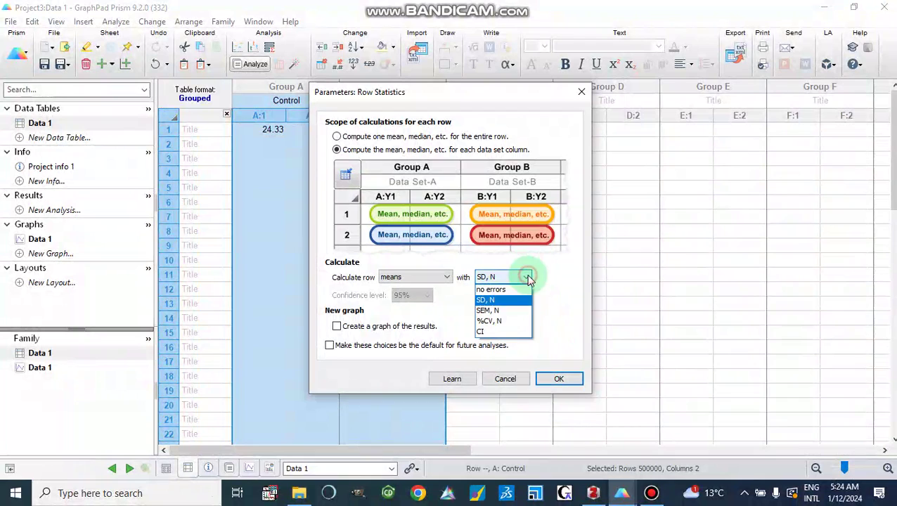
pyautogui.click(508, 313)
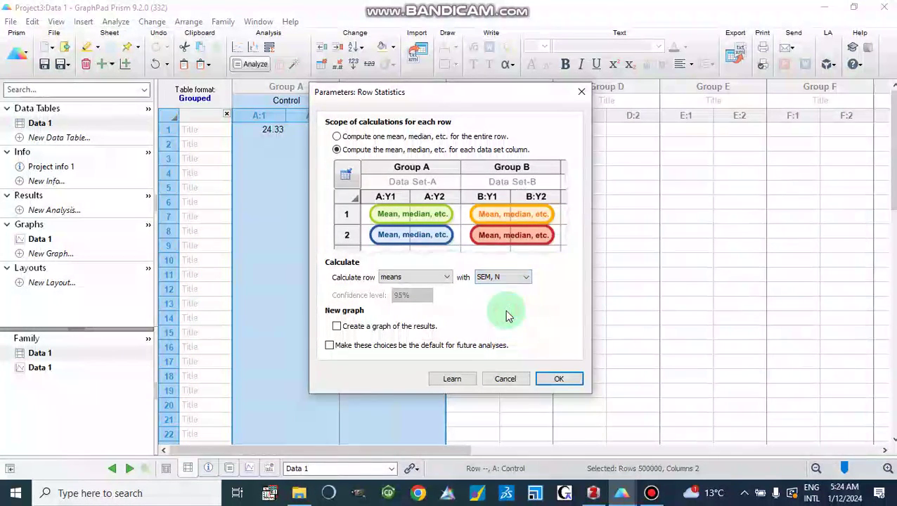
pyautogui.click(558, 380)
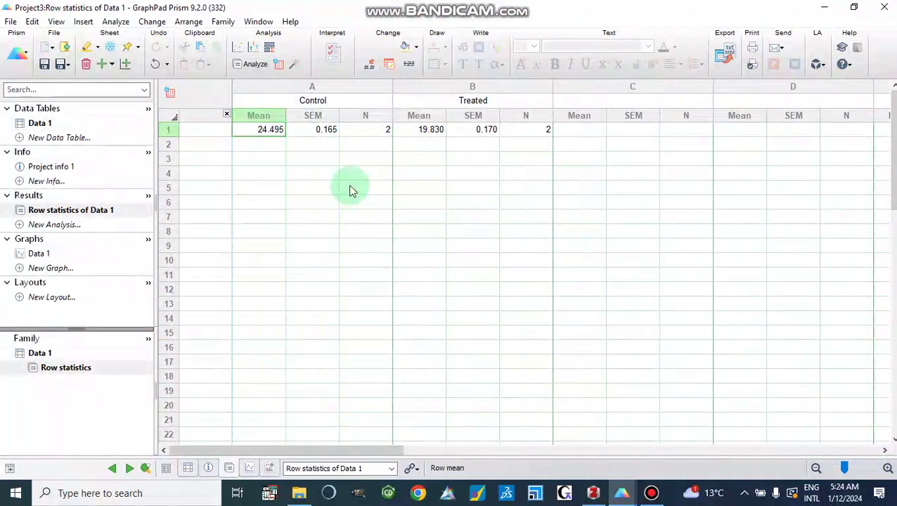
# Examine the Mean, SEM and N columns in the Row statistics of Data 1 results.
pyautogui.click(69, 209)
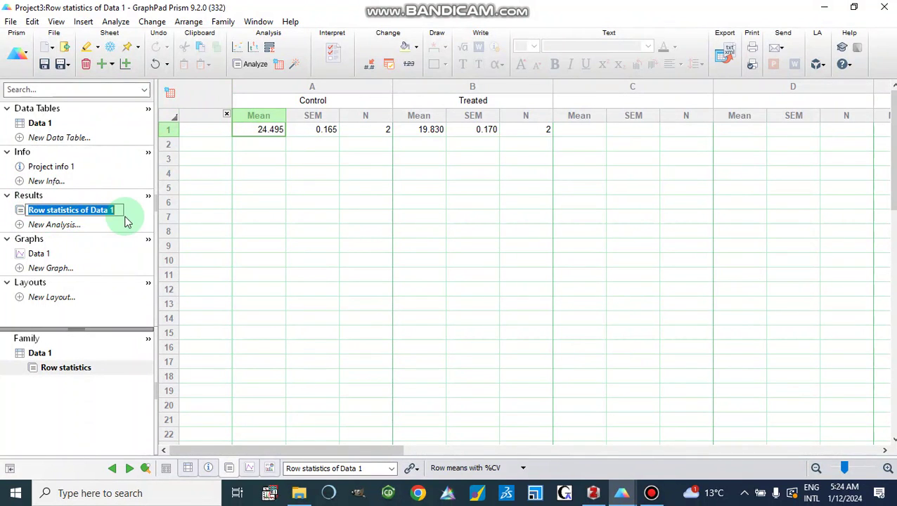
pyautogui.click(258, 115)
pyautogui.click(318, 118)
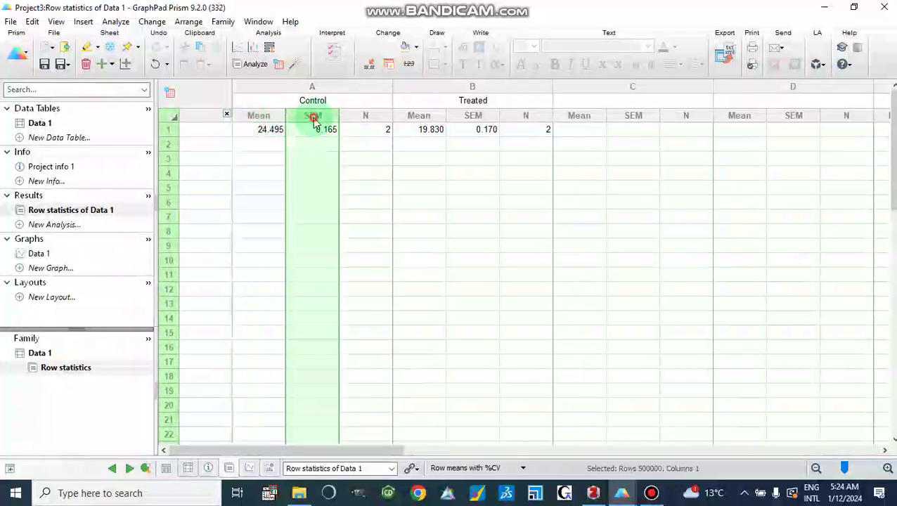
pyautogui.click(372, 117)
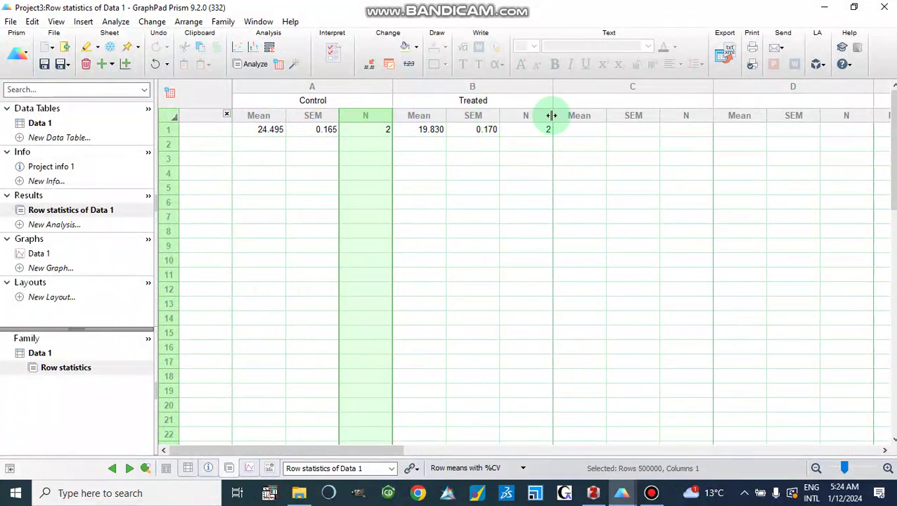
pyautogui.click(288, 186)
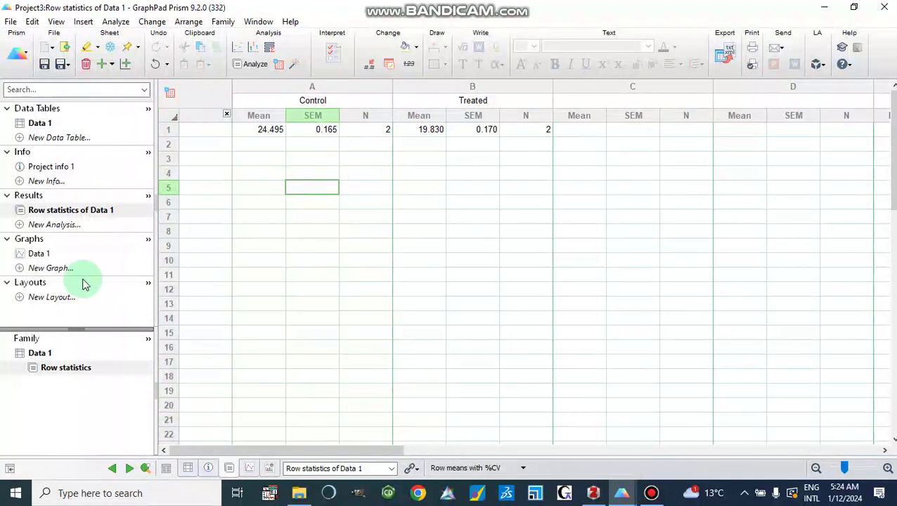
# Create the Data 1 graph as a grouped interleaved scatter with bars, plotting Mean with SD.
pyautogui.click(45, 256)
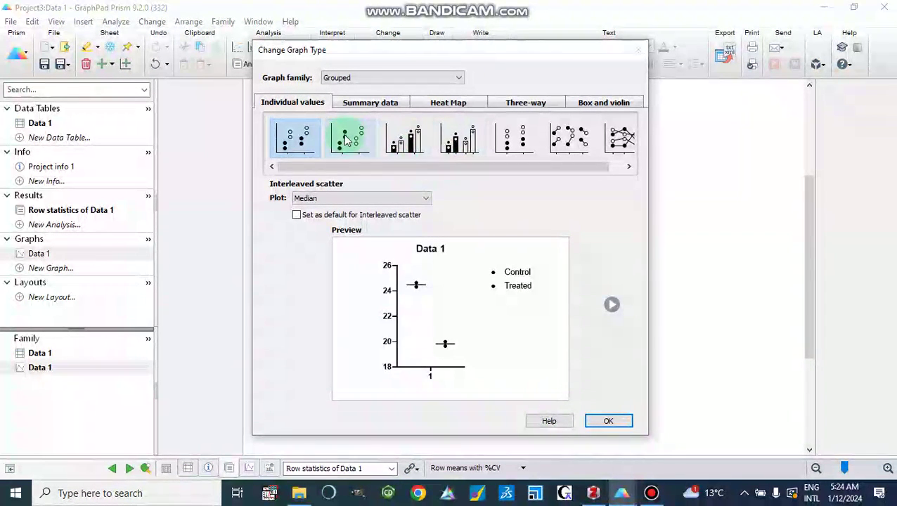
pyautogui.click(405, 142)
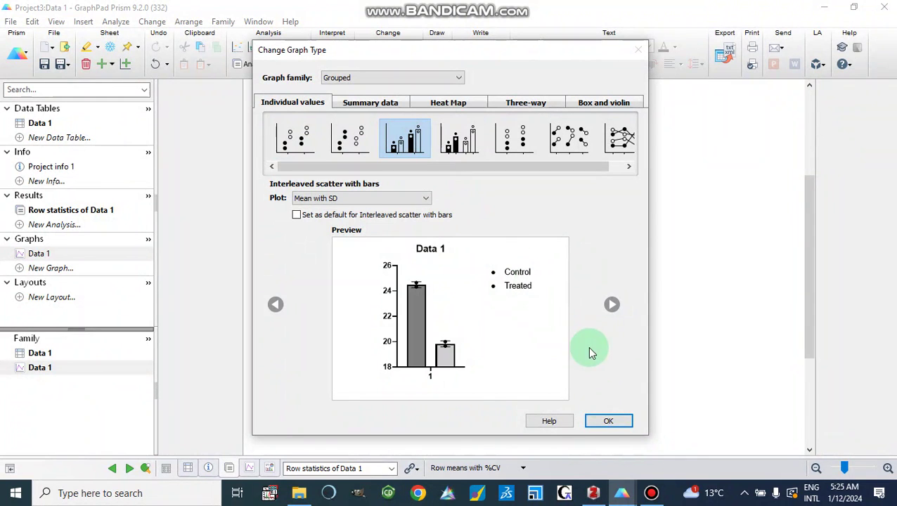
pyautogui.click(609, 422)
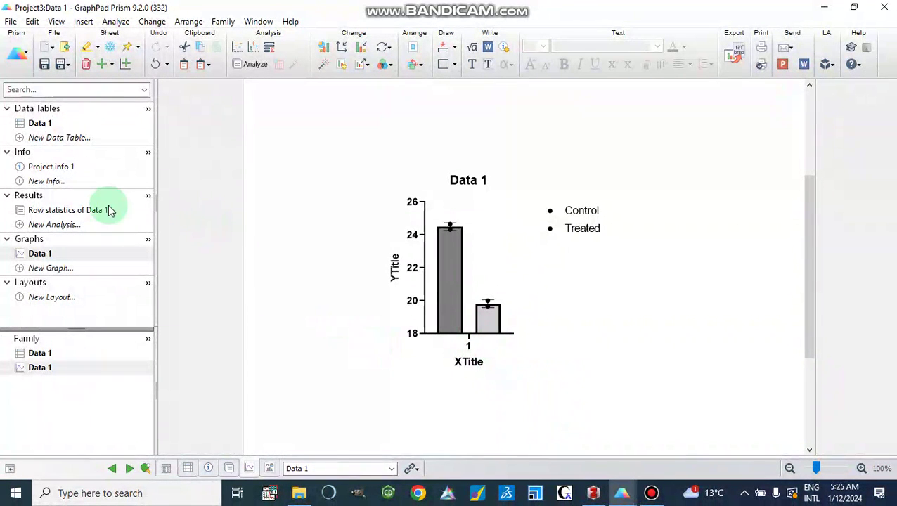
pyautogui.click(39, 254)
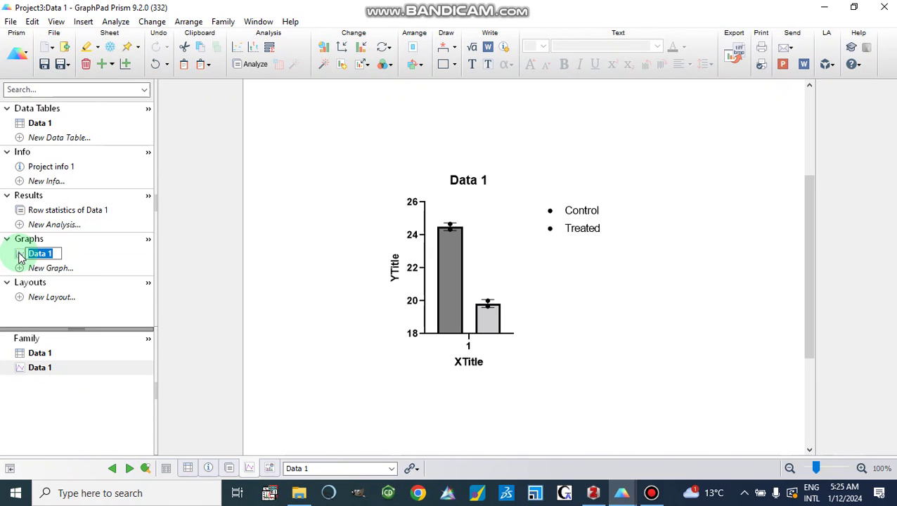
# Create a new grouped summary-data bar graph from the Control and Treated results in Row statistics of Data 1.
pyautogui.click(52, 210)
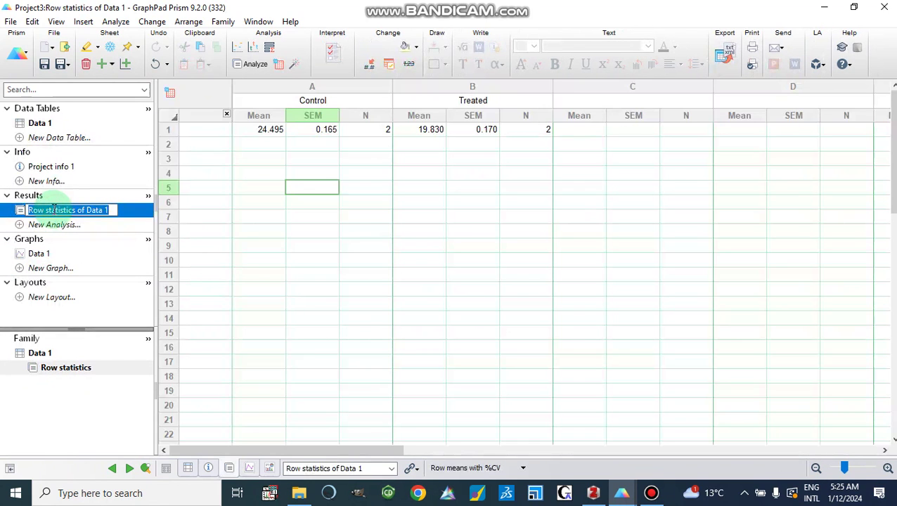
pyautogui.moveTo(277, 91); pyautogui.dragTo(497, 167)
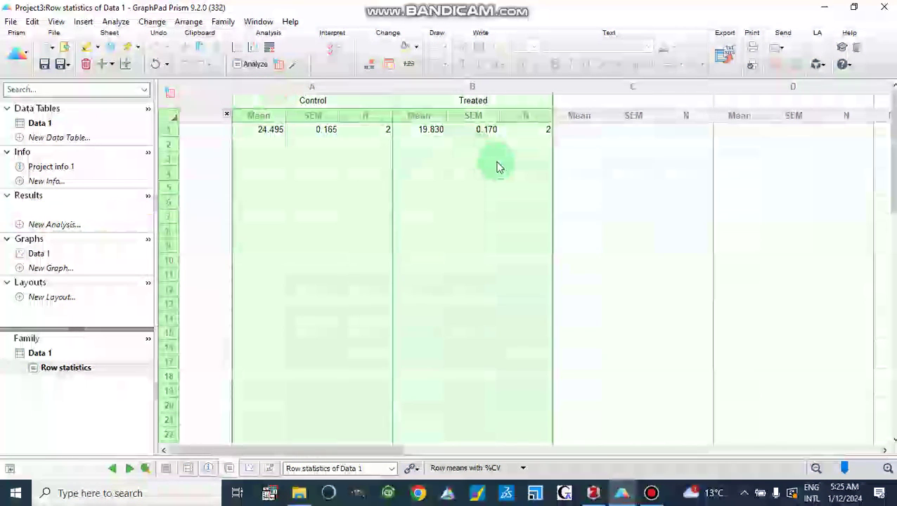
pyautogui.click(84, 23)
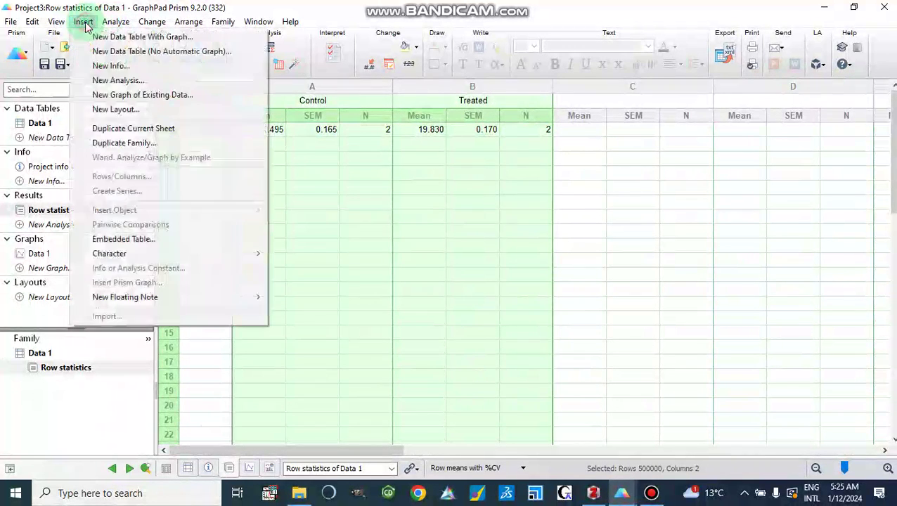
pyautogui.click(113, 95)
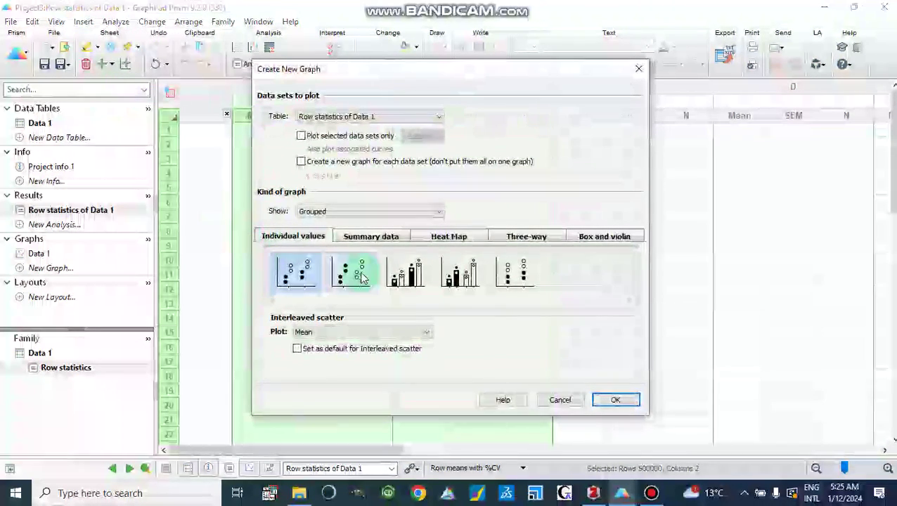
pyautogui.click(362, 238)
pyautogui.click(294, 274)
pyautogui.click(603, 399)
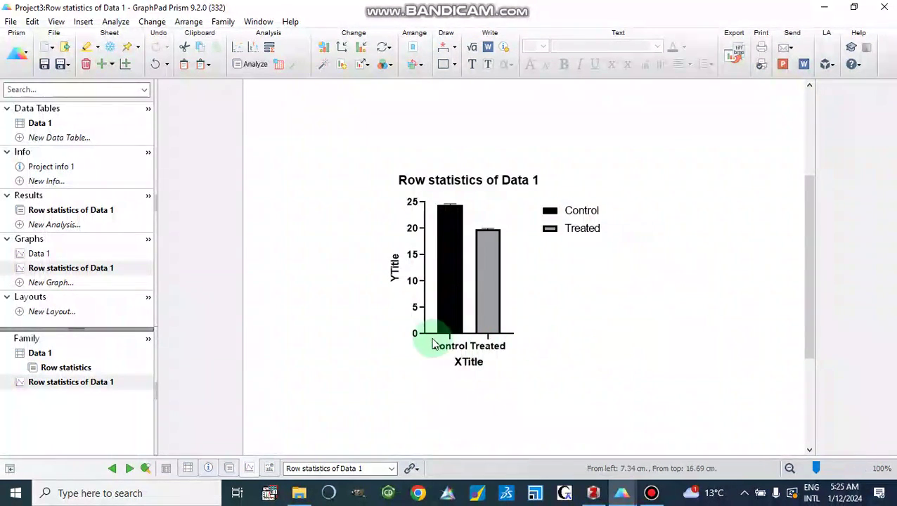
# Set the Y-axis title of the Row statistics of Data 1 graph to "Zoone of inhibition".
pyautogui.doubleClick(394, 265)
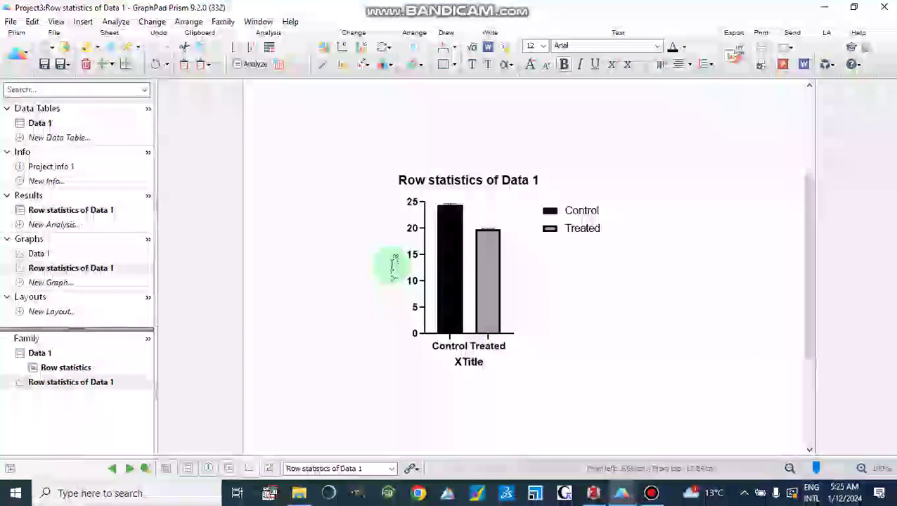
pyautogui.write('Zoone')
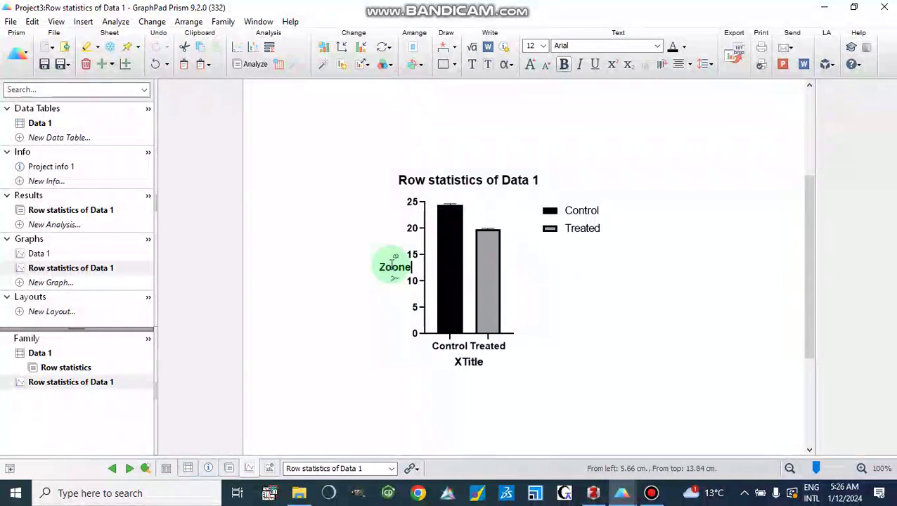
pyautogui.write(' of inhibition')
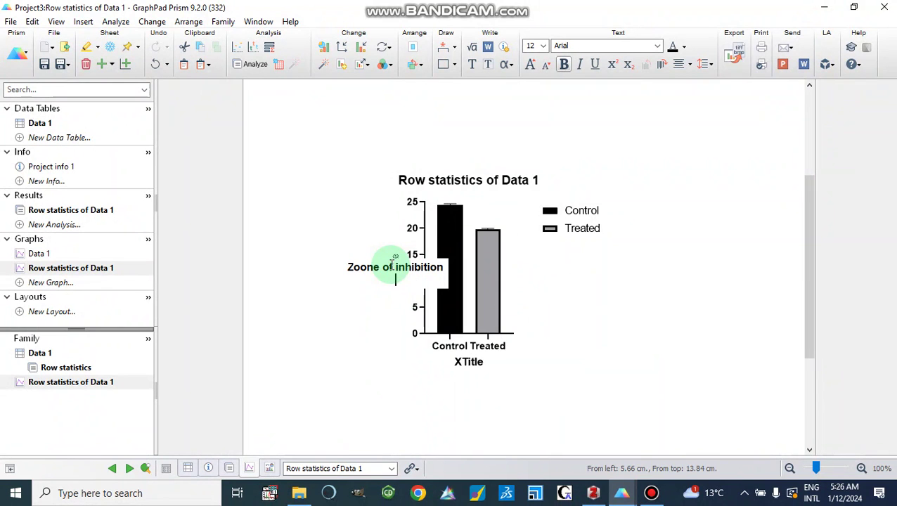
pyautogui.click(414, 386)
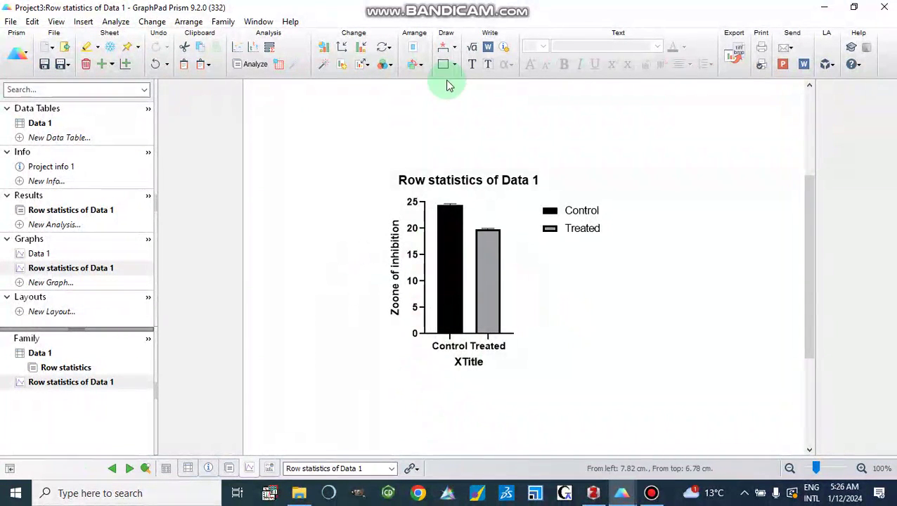
# Open the color scheme choices for the Row statistics of Data 1 graph.
pyautogui.click(383, 65)
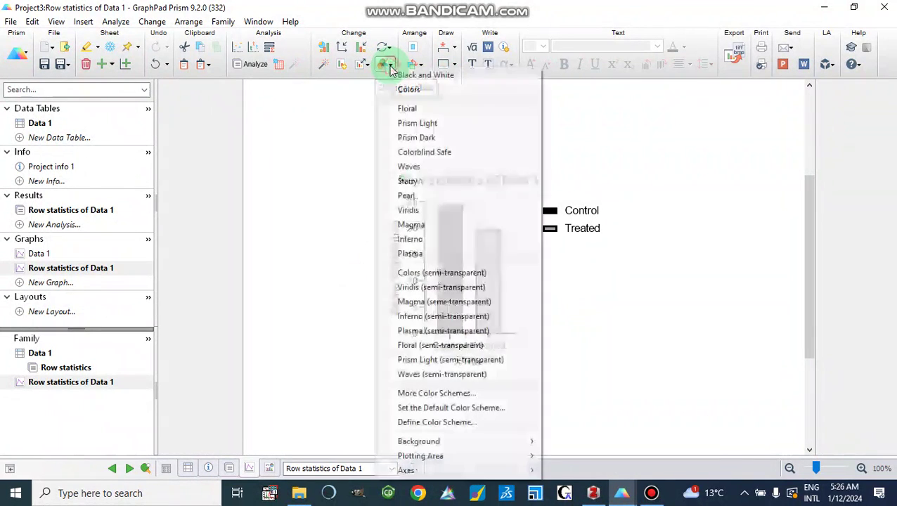